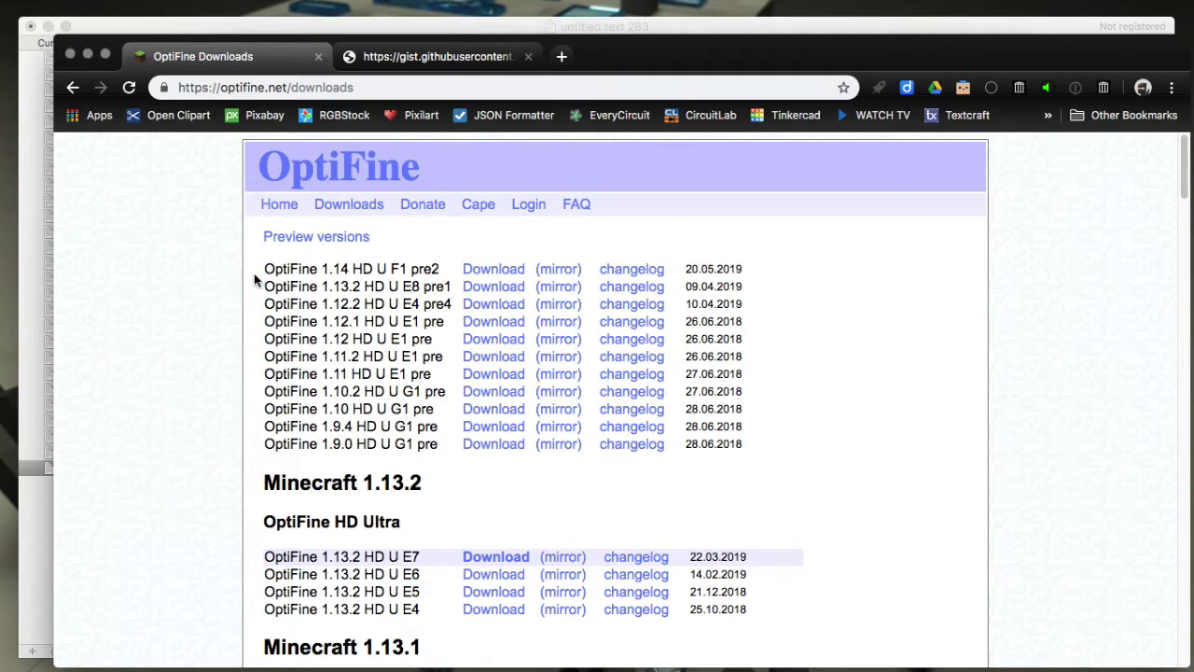
Step: Go from the OptiFine home page to the downloads and expand the list of preview versions
left_click(295, 183)
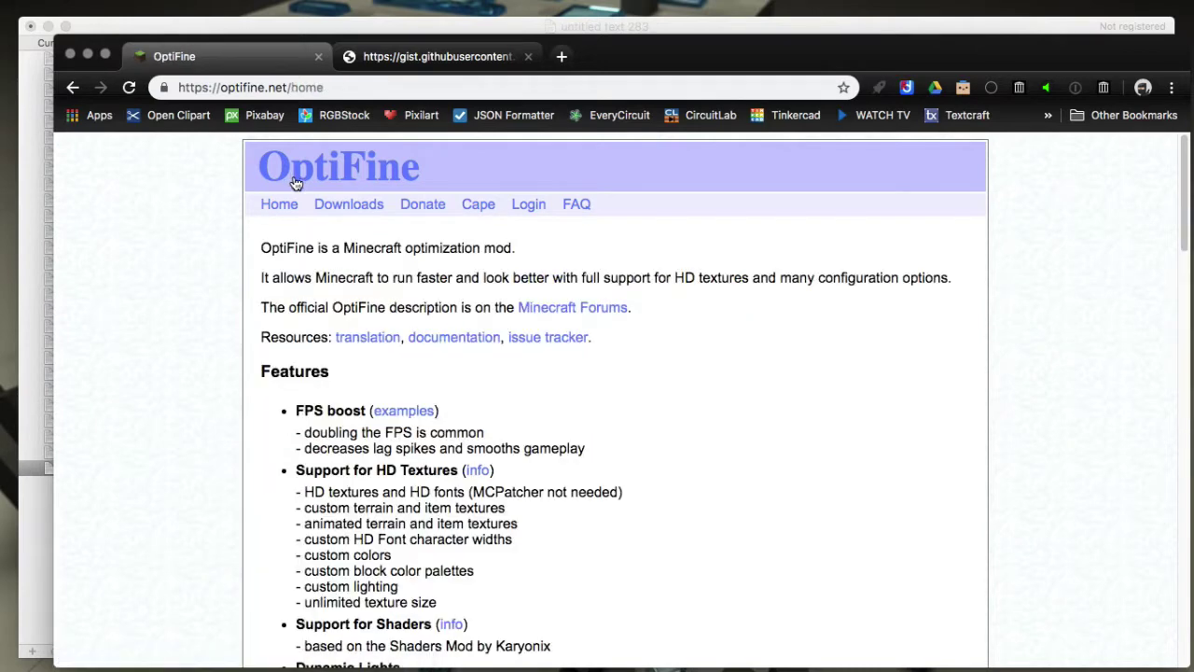
left_click(345, 205)
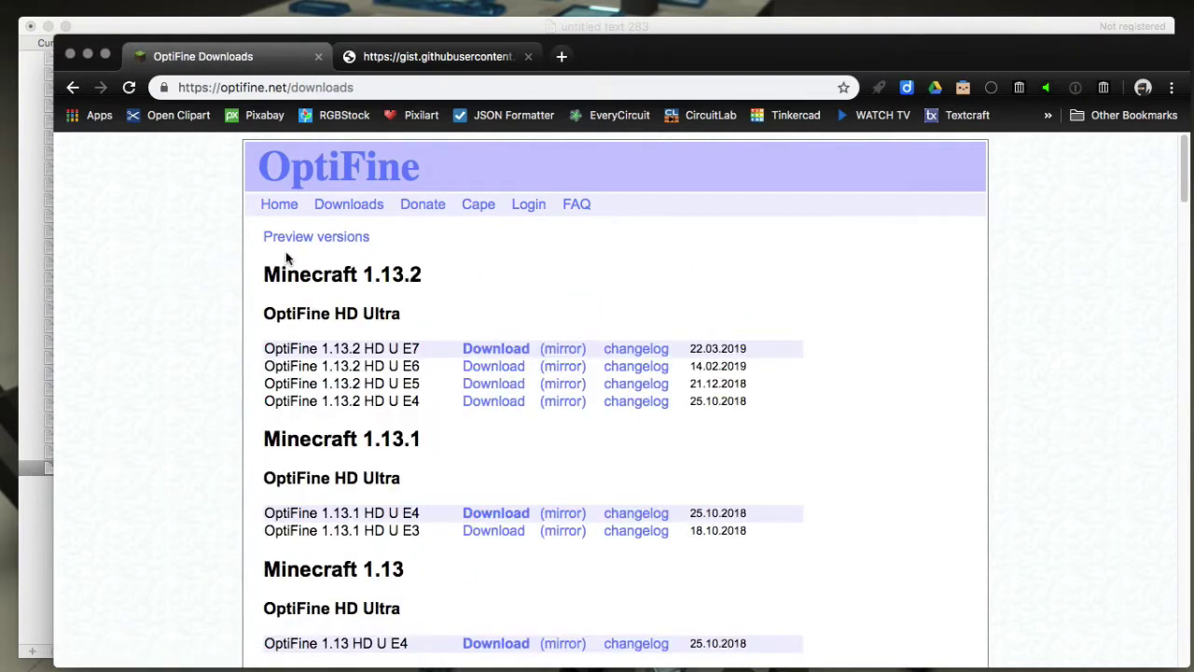
left_click(290, 239)
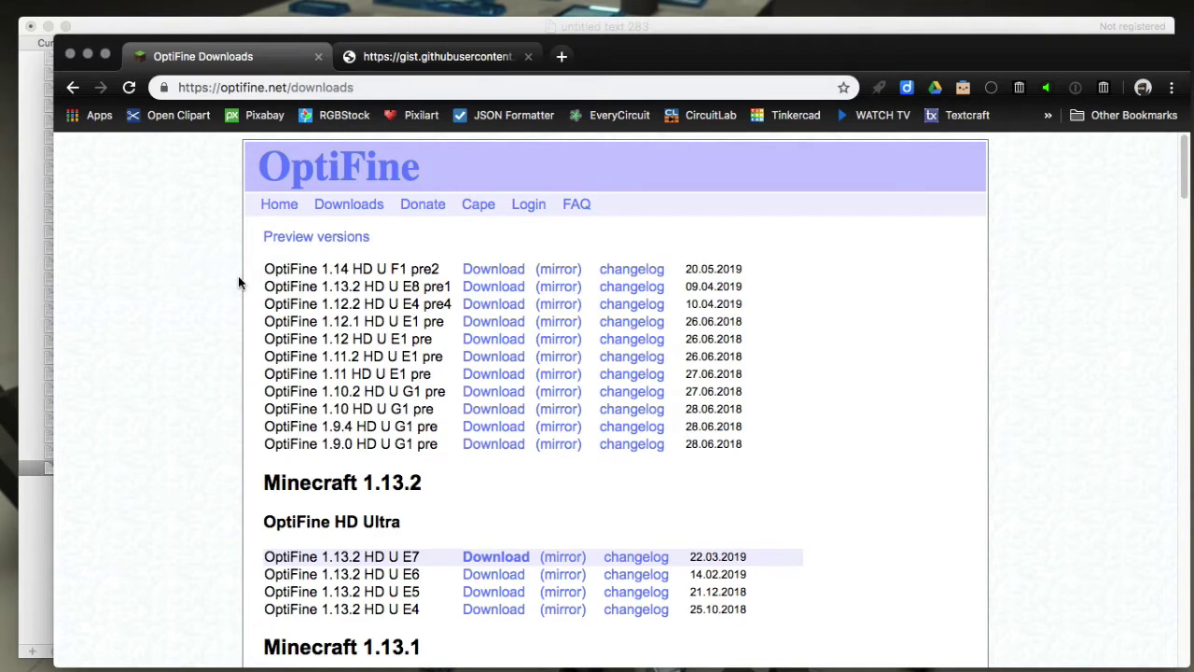
Step: View the download page for OptiFine 1.14 HD U F1 pre2 in an incognito window and close that window
right_click(495, 263)
key("Escape")
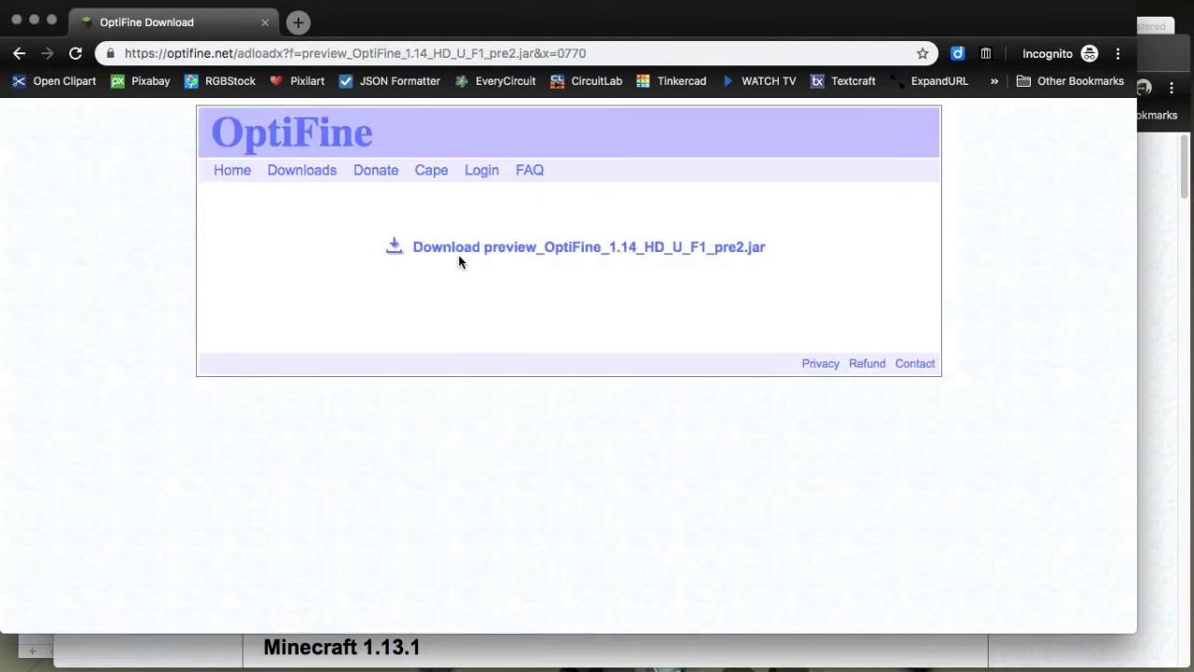
left_click(16, 21)
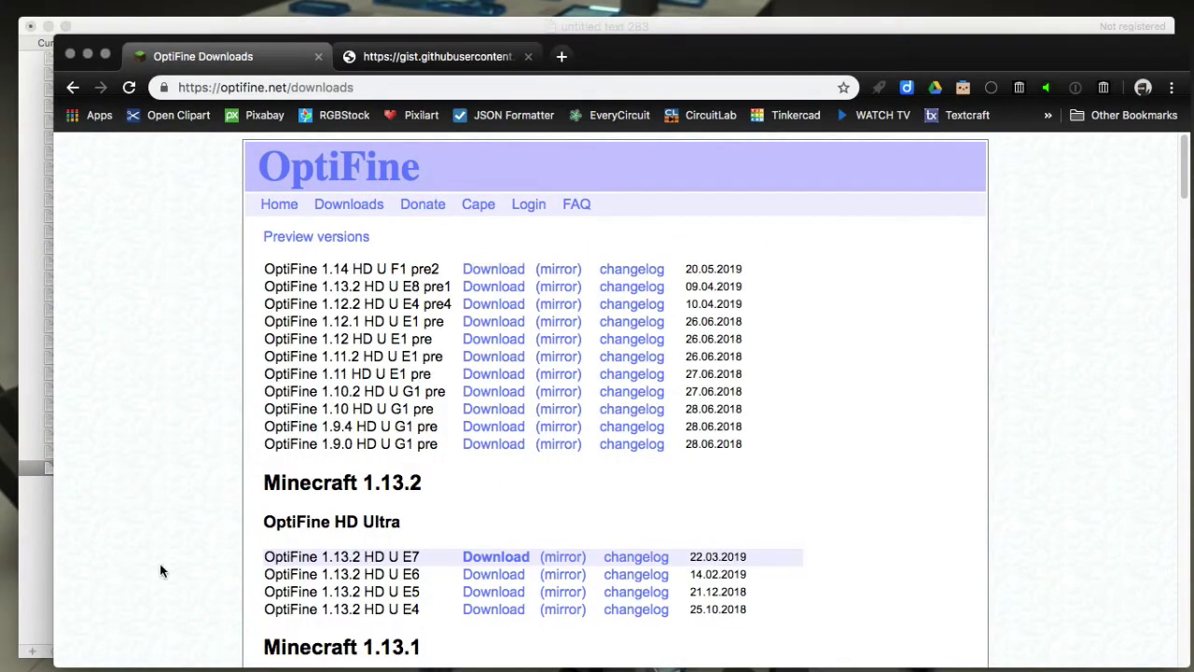
Step: Switch to Finder and open preview_OptiFine_1.14_HD_U_F1_pre2.jar from the Downloads folder to start the OptiFine installer
left_click(69, 643)
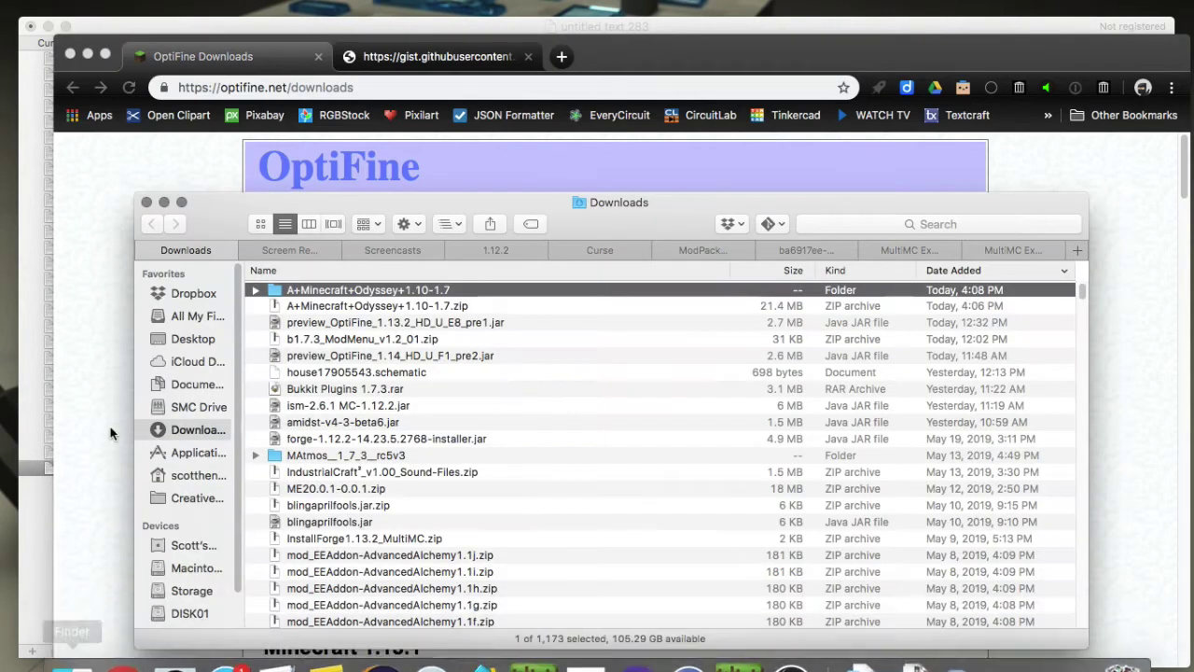
left_click(361, 356)
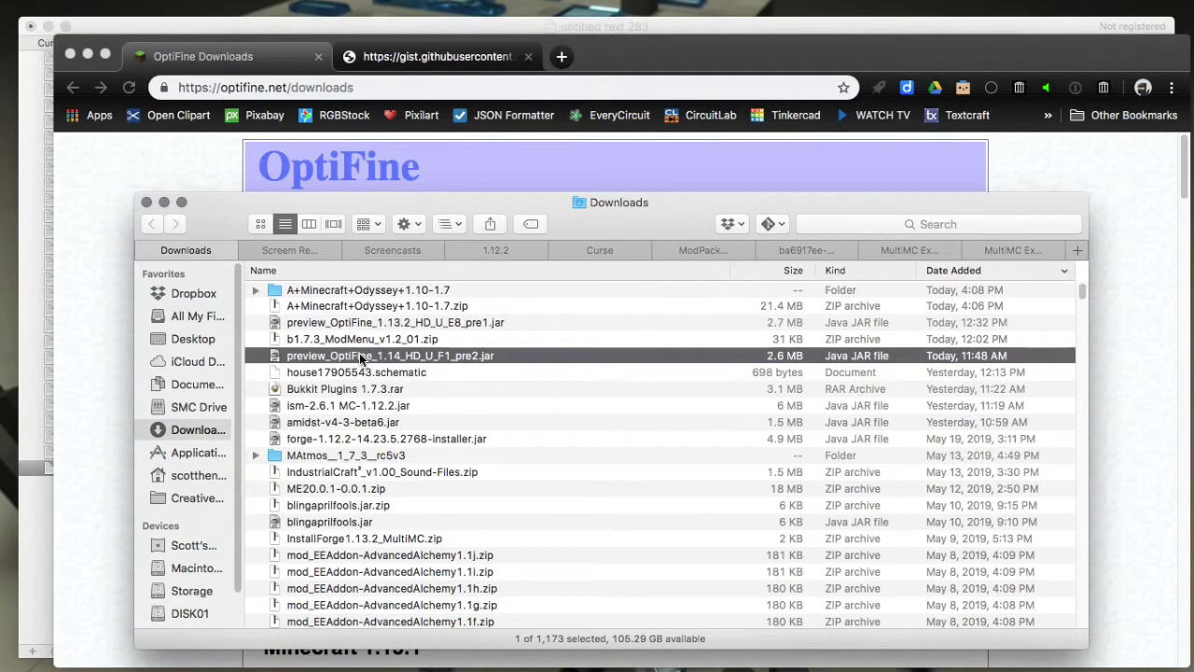
right_click(355, 357)
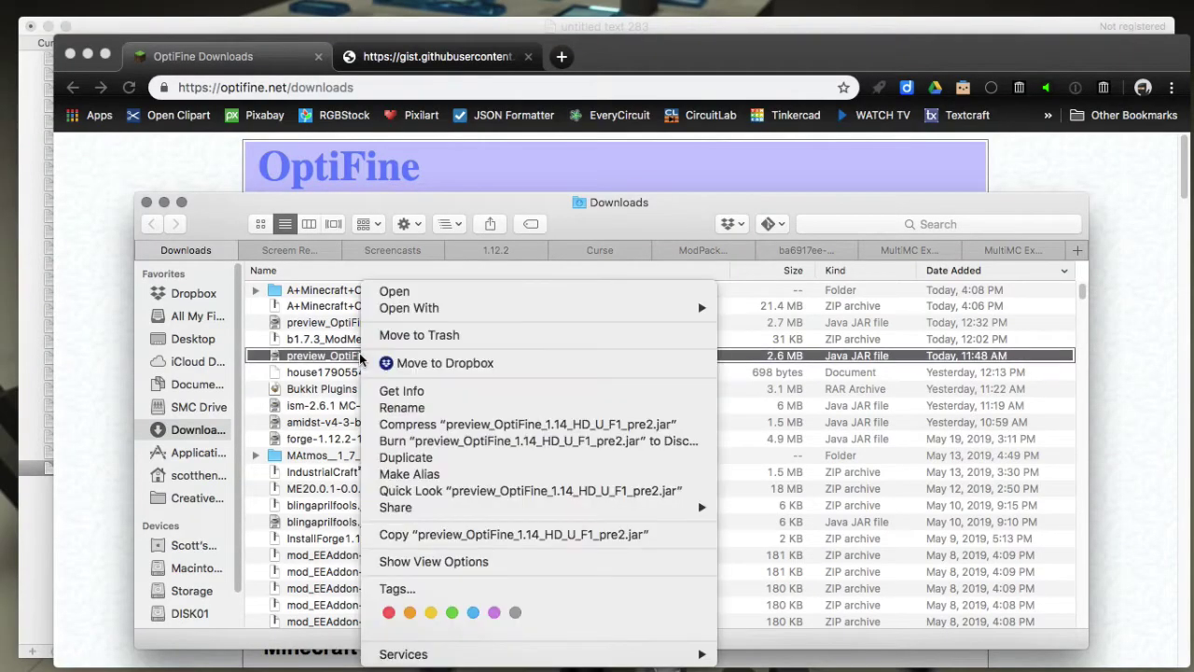
left_click(394, 292)
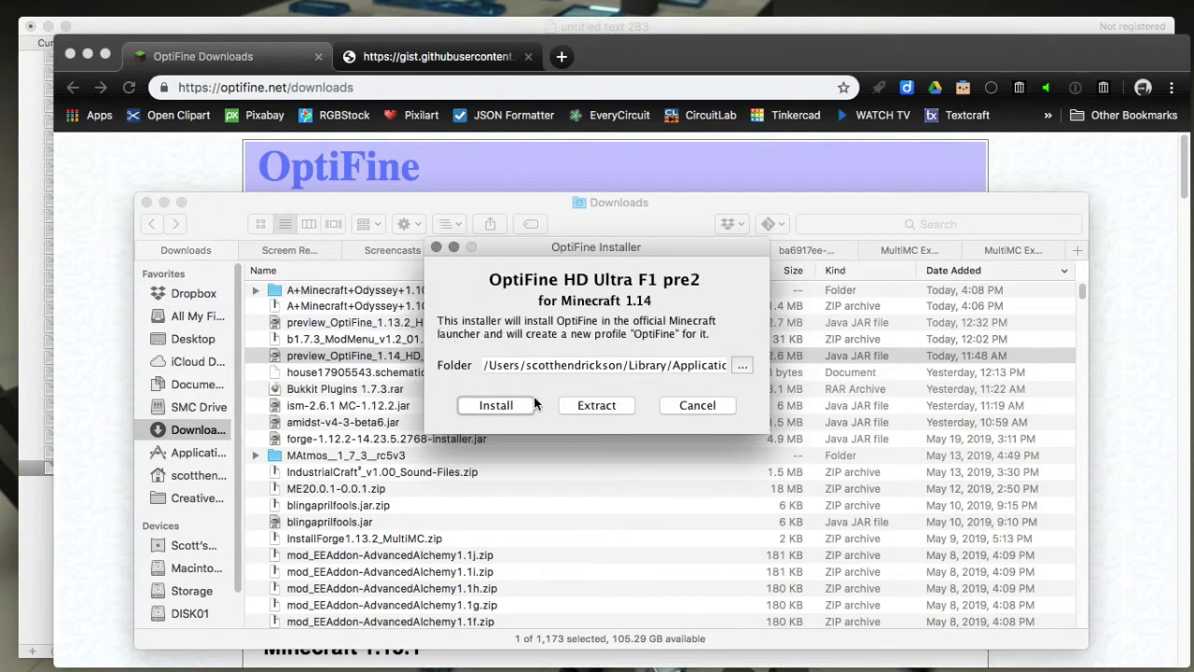
Step: Extract OptiFine as OptiFine_1.14_HD_U_F1_pre2_MOD.jar into the Downloads folder and close the installer
left_click(593, 406)
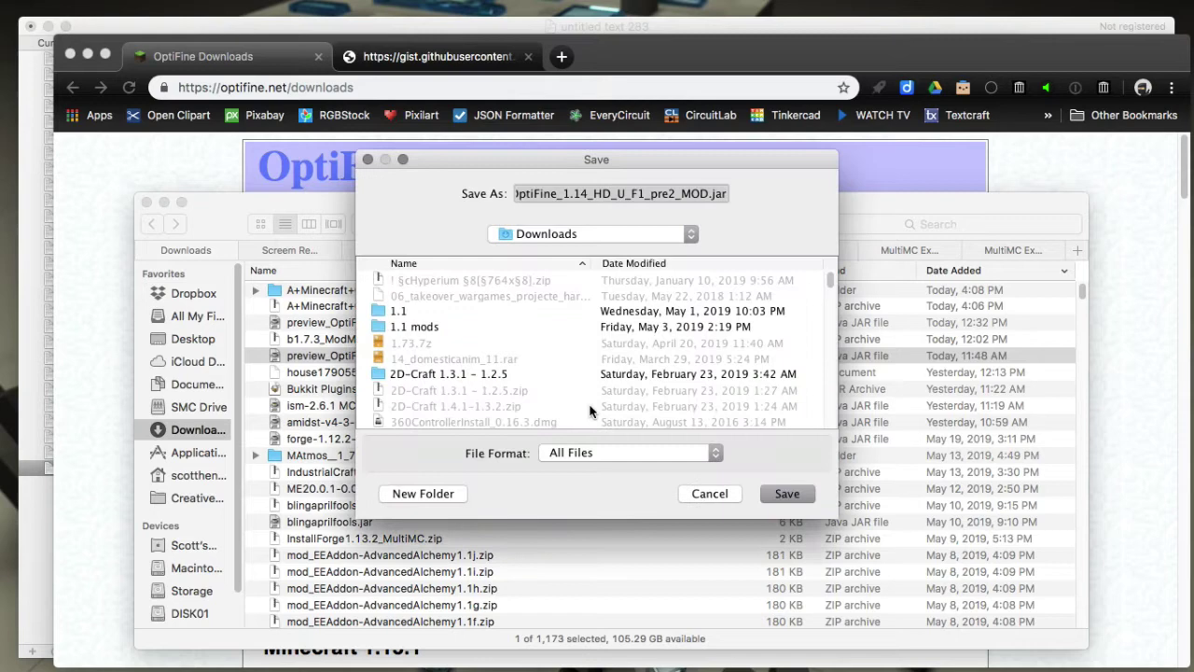
left_click(792, 493)
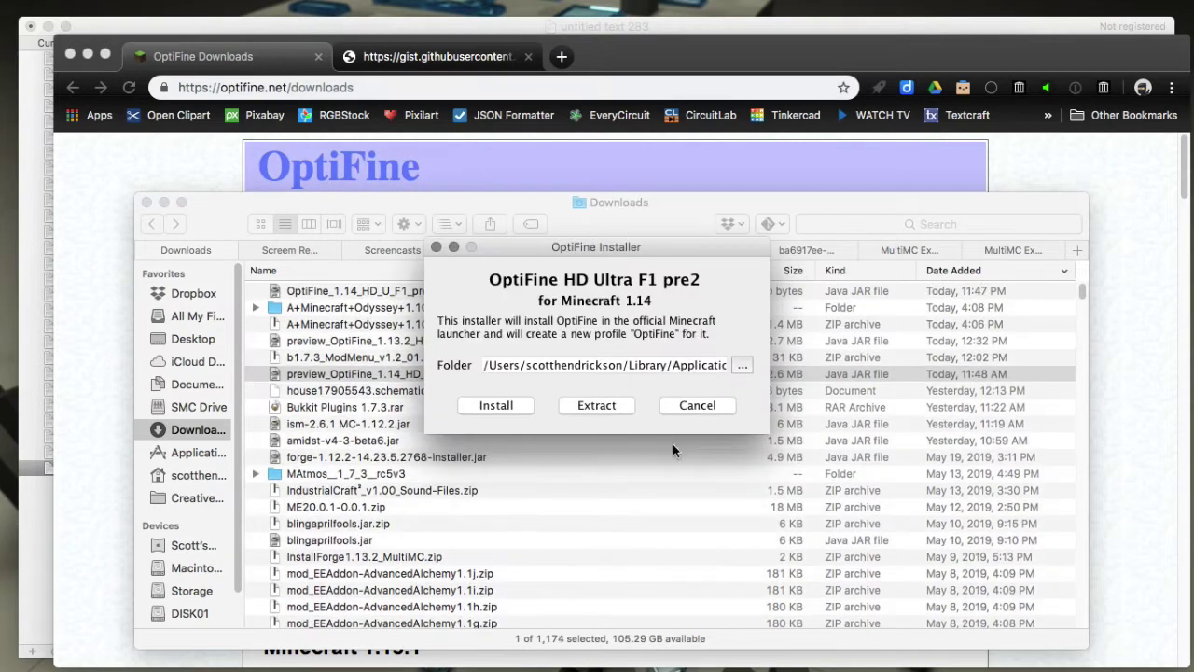
left_click(700, 379)
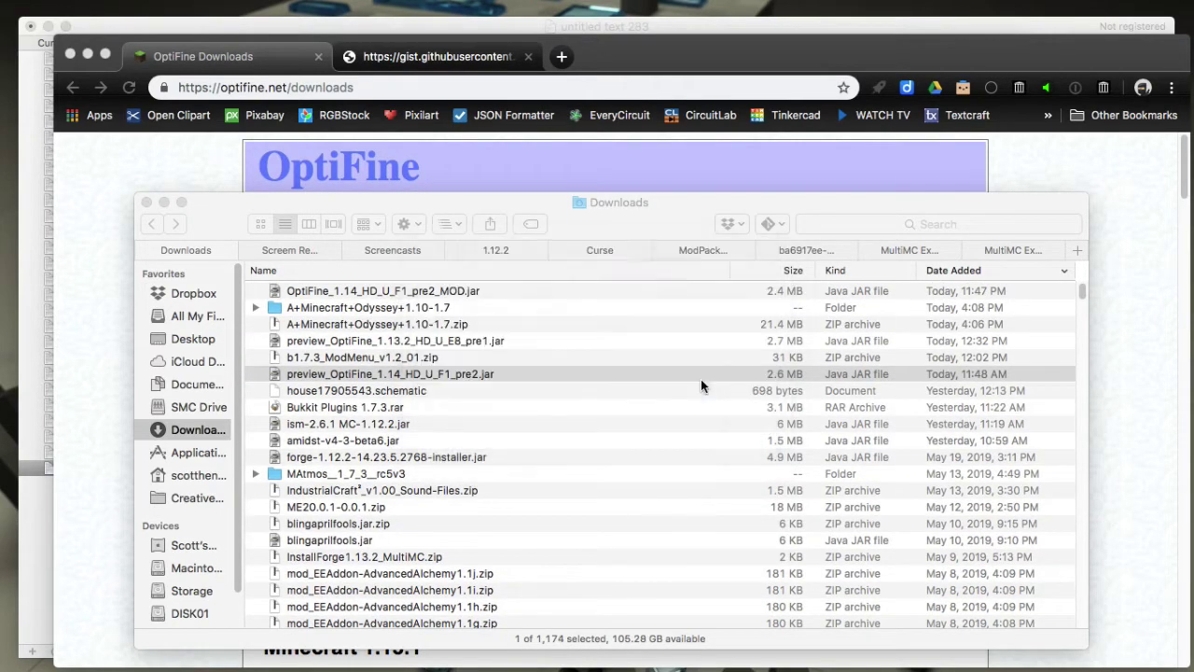
Step: Rename the extracted mod file to OptiFine_1.14_HD_U_F1_pre2.jar and copy the file
left_click(327, 290)
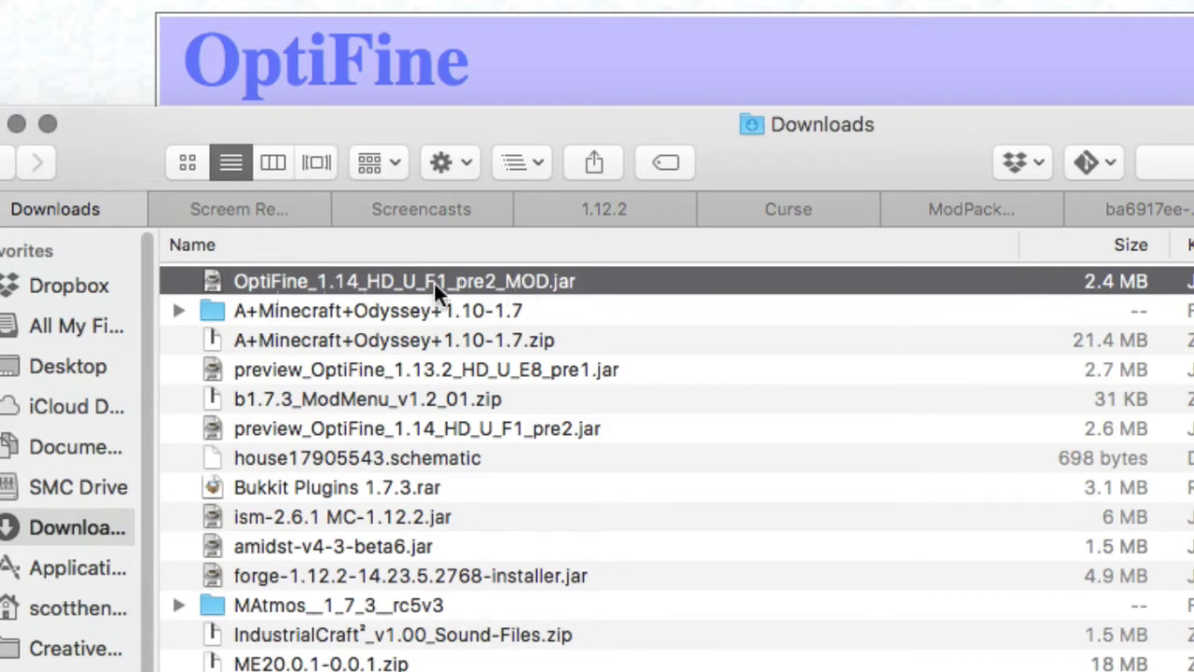
left_click(506, 284)
left_click(540, 281)
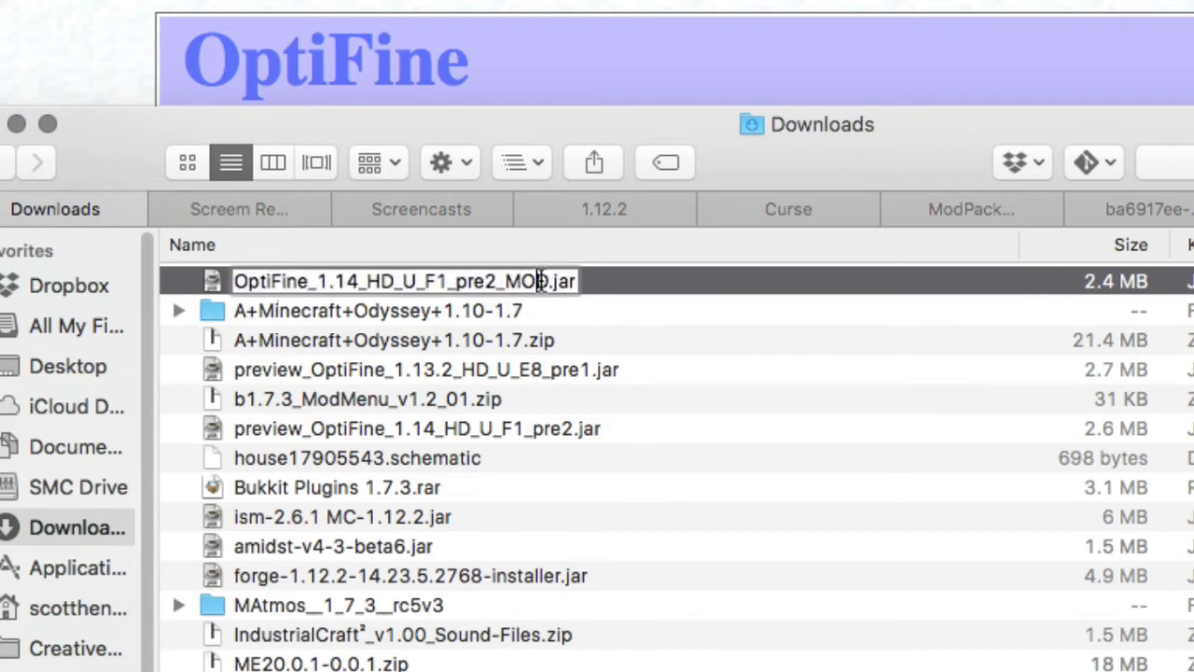
left_click_drag(553, 281, 502, 283)
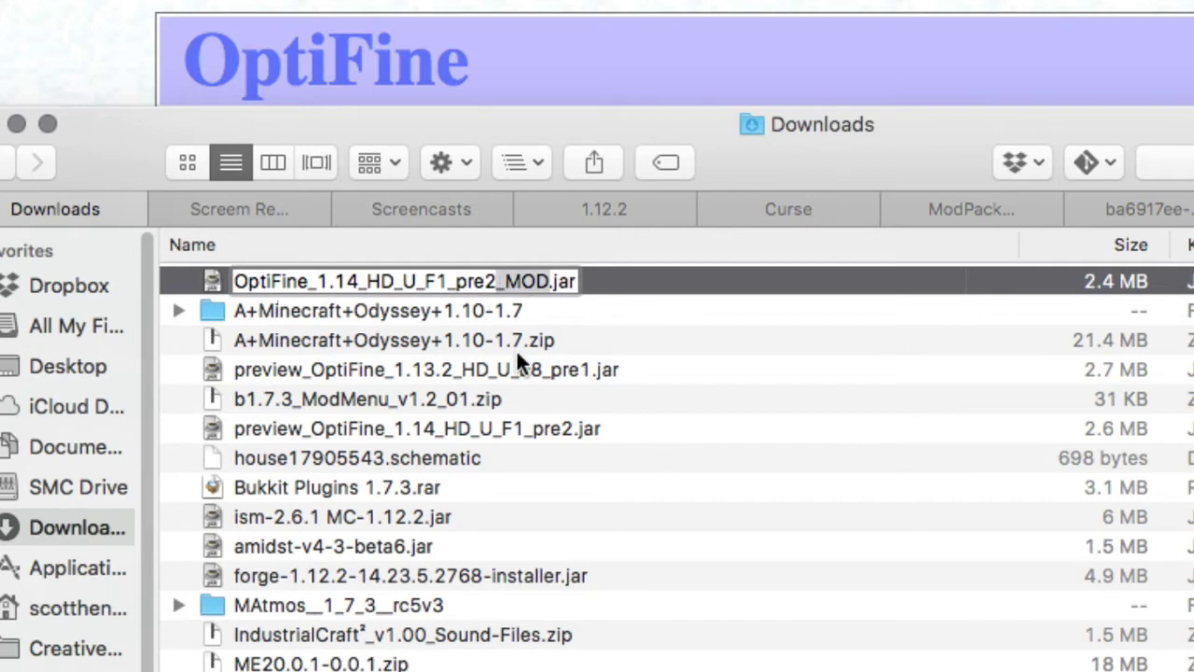
key("BackSpace")
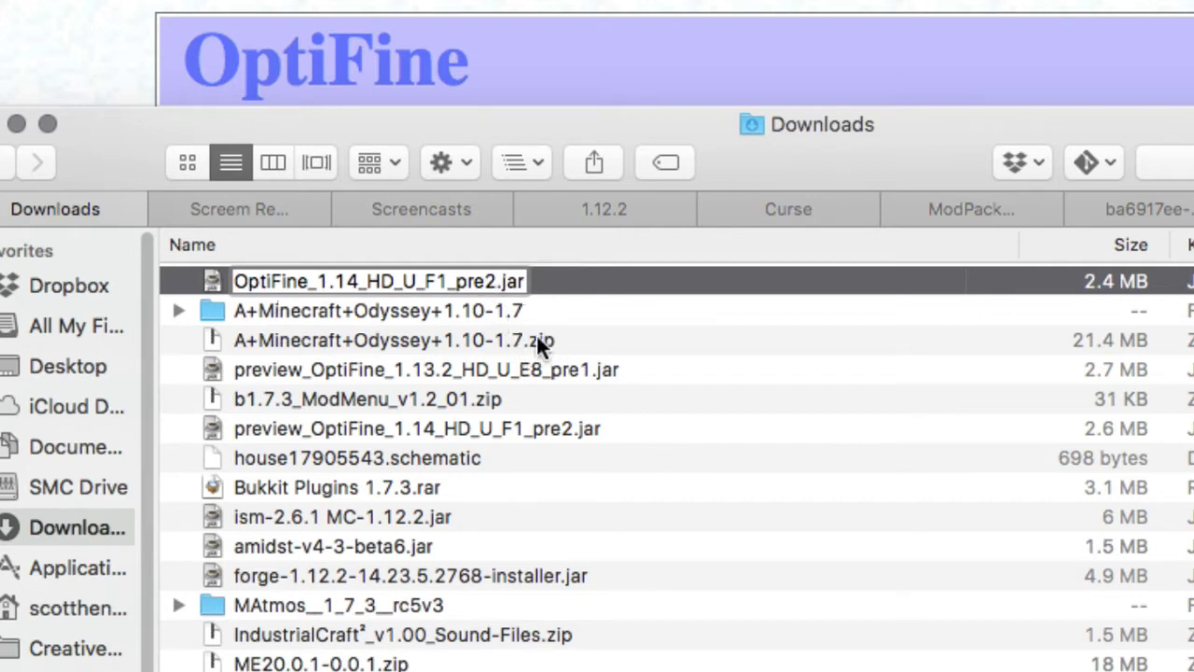
left_click(558, 305)
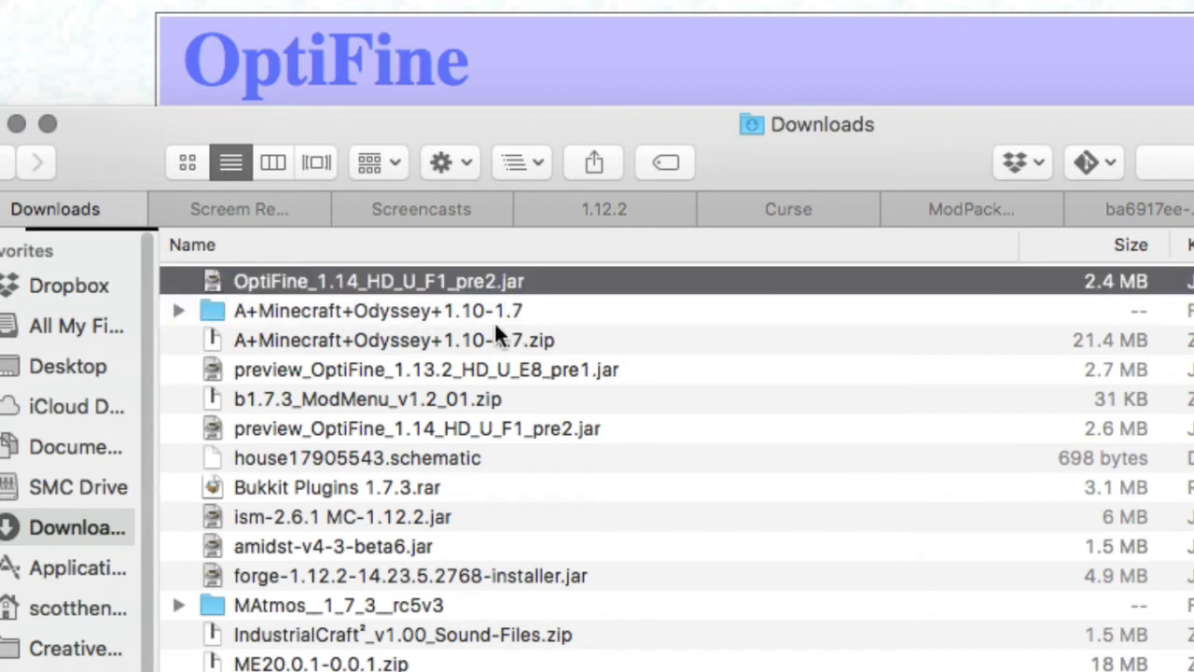
right_click(401, 281)
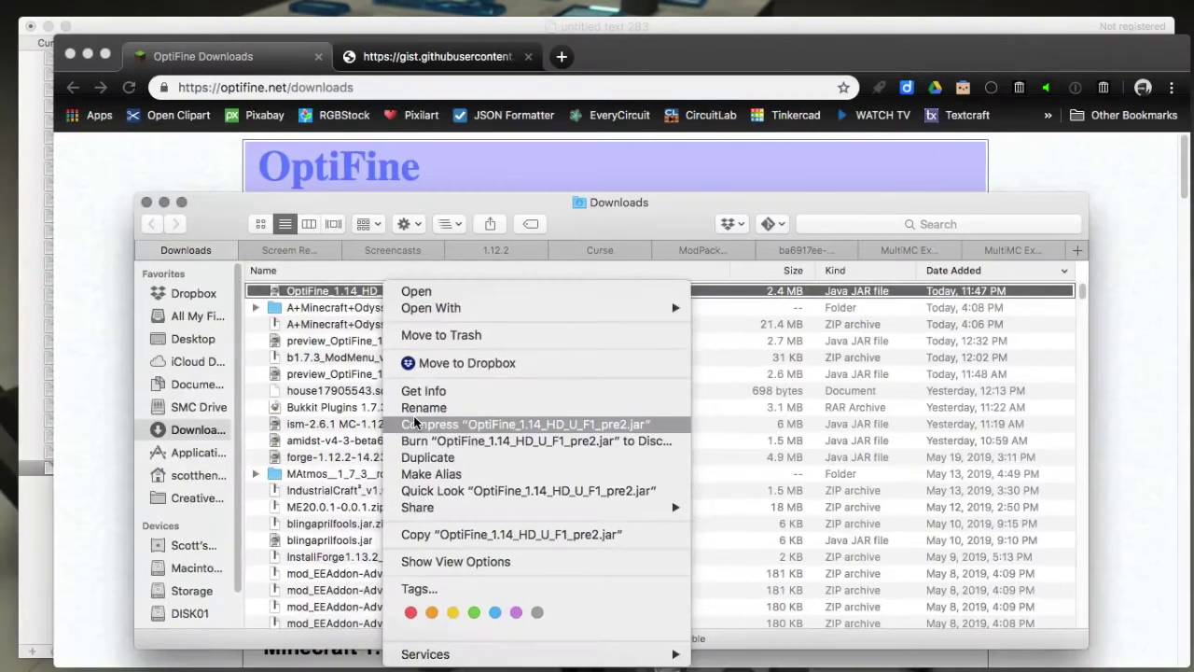
left_click(411, 541)
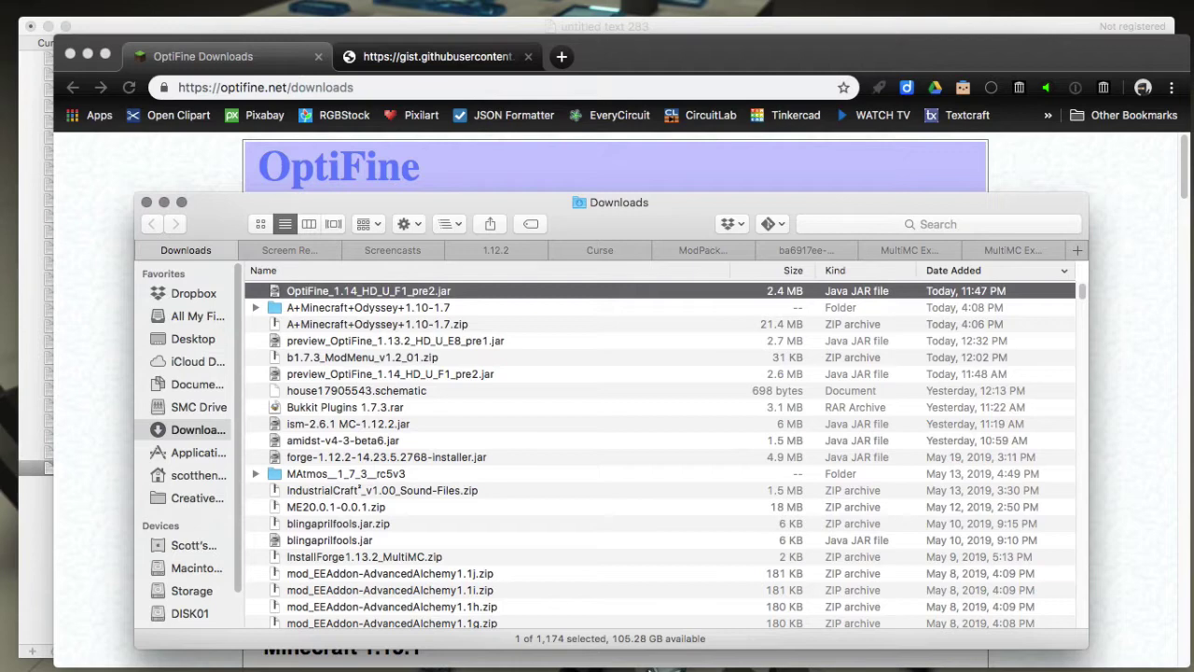
Step: Switch to MultiMC and create a new vanilla instance using Minecraft version 1.14
left_click(738, 660)
right_click(625, 452)
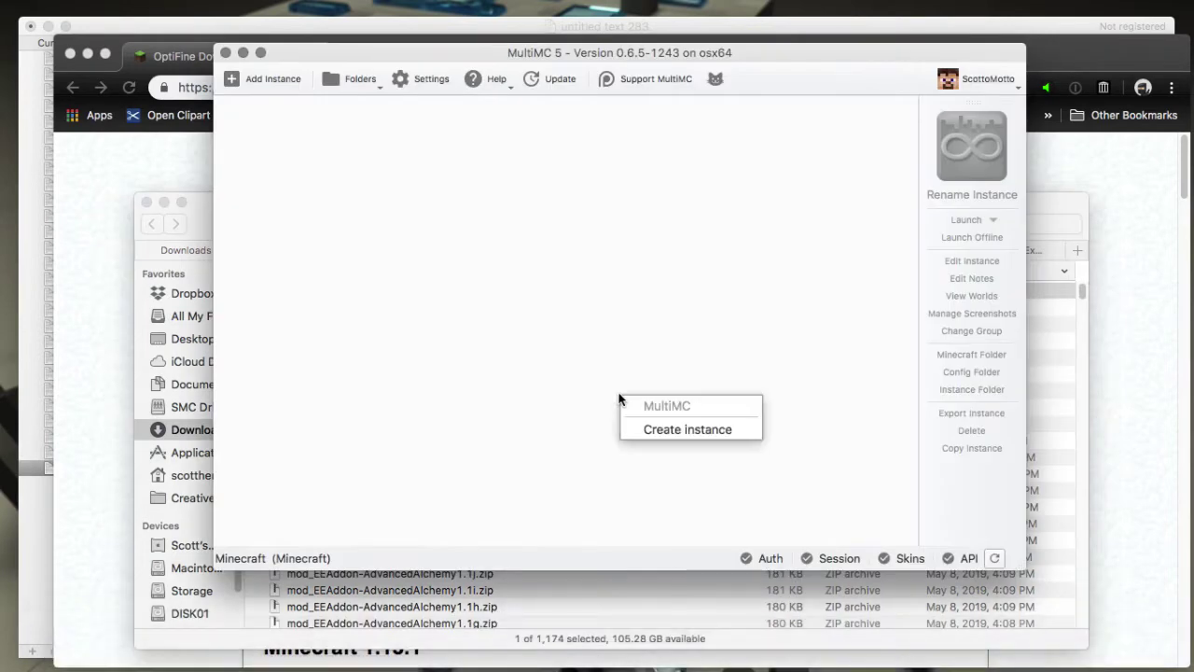
left_click(639, 429)
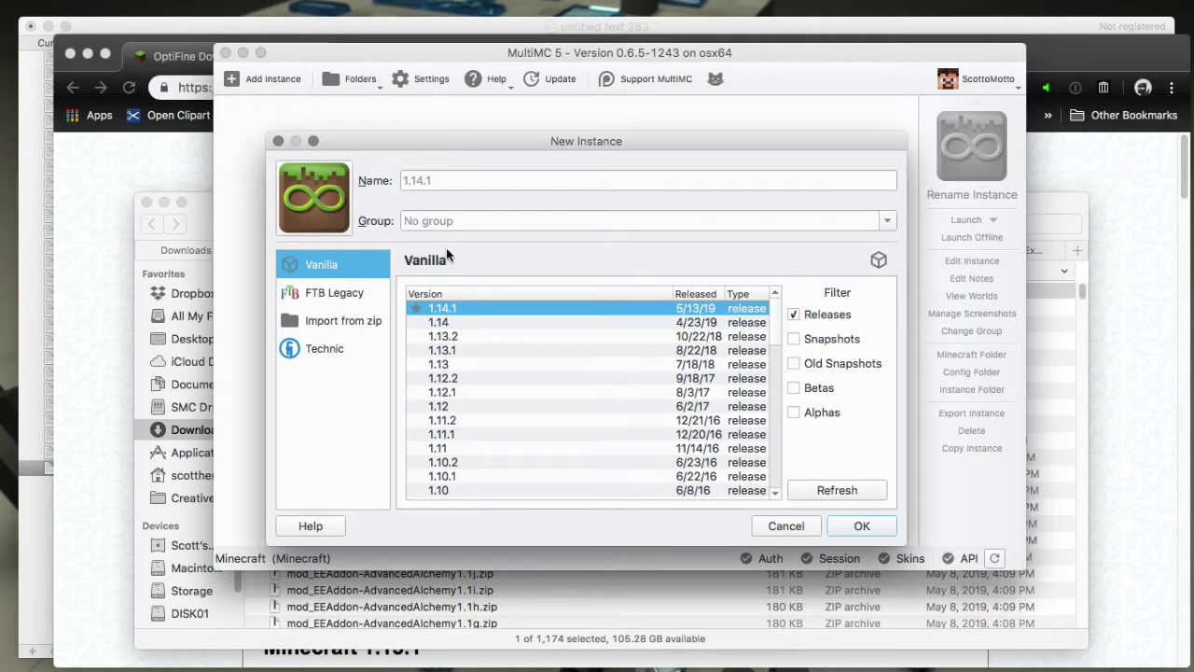
left_click(457, 323)
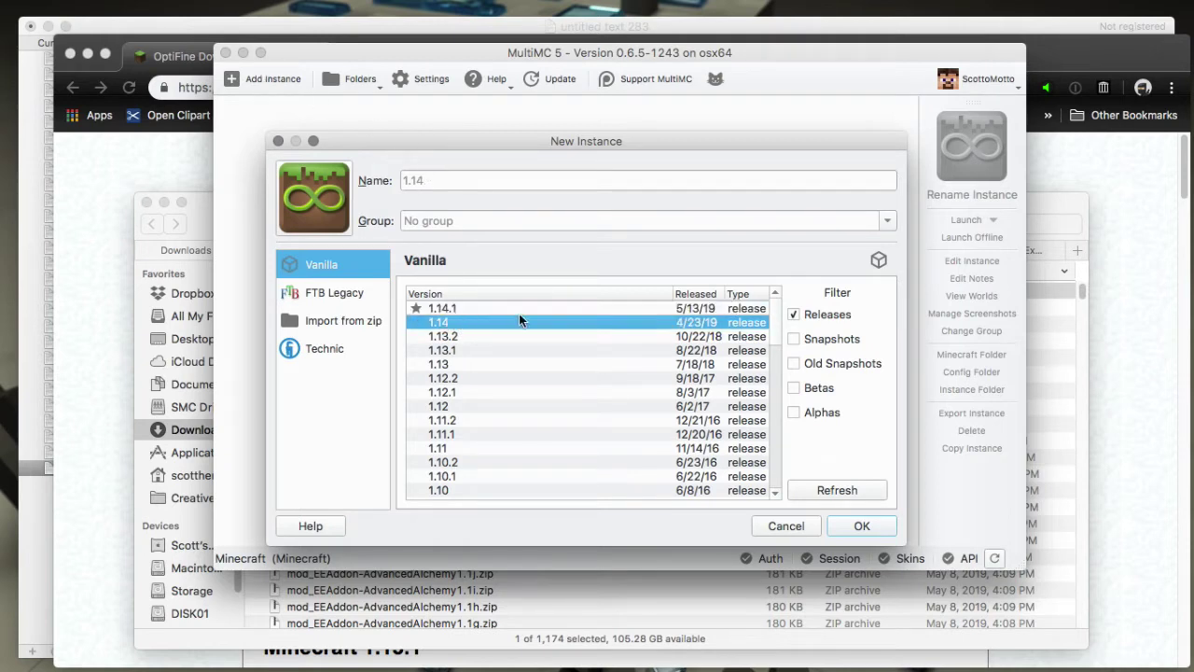
left_click(858, 526)
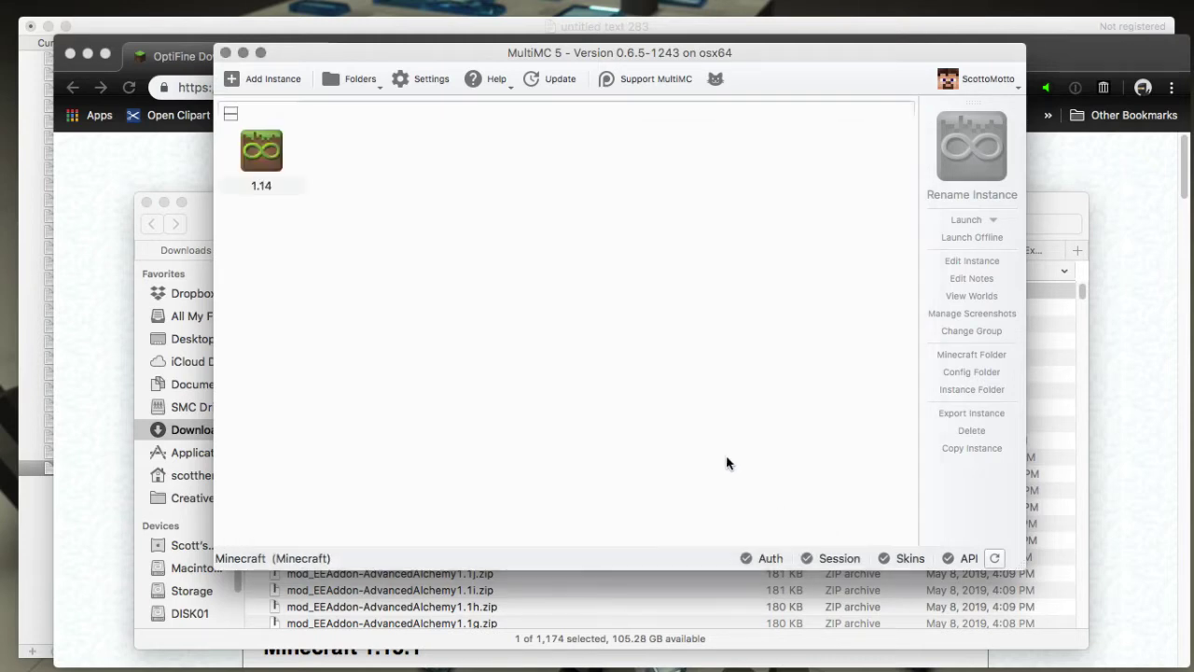
Step: Open the 1.14 instance for editing to show its version components
left_click(263, 155)
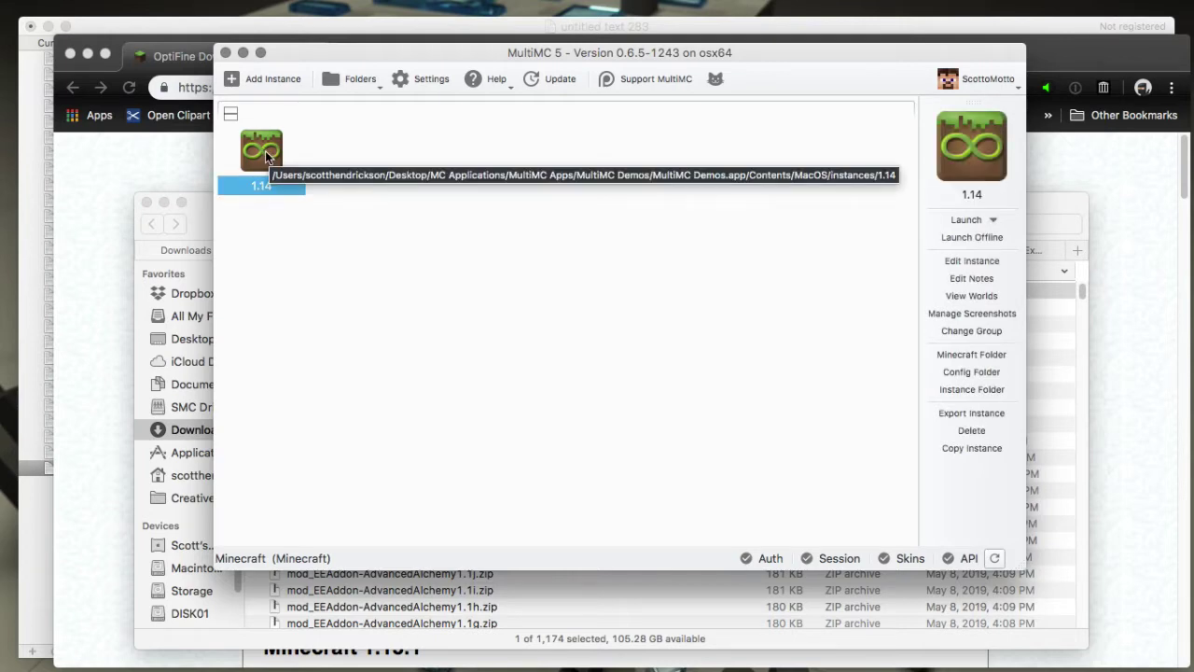
right_click(267, 156)
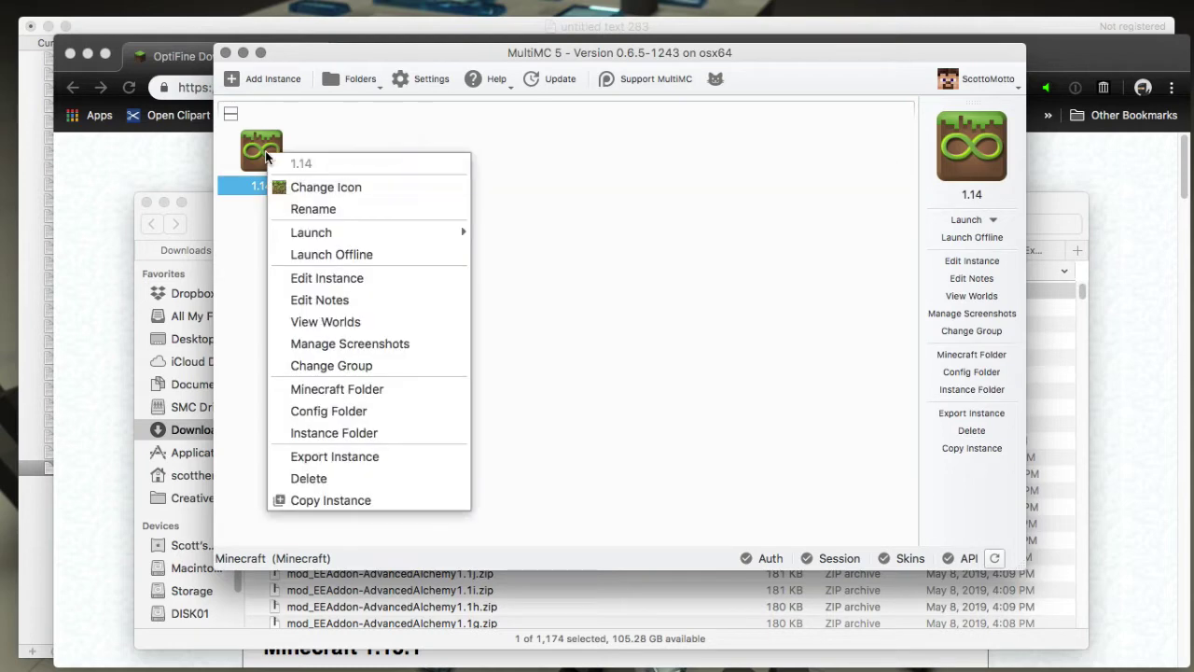
left_click(324, 278)
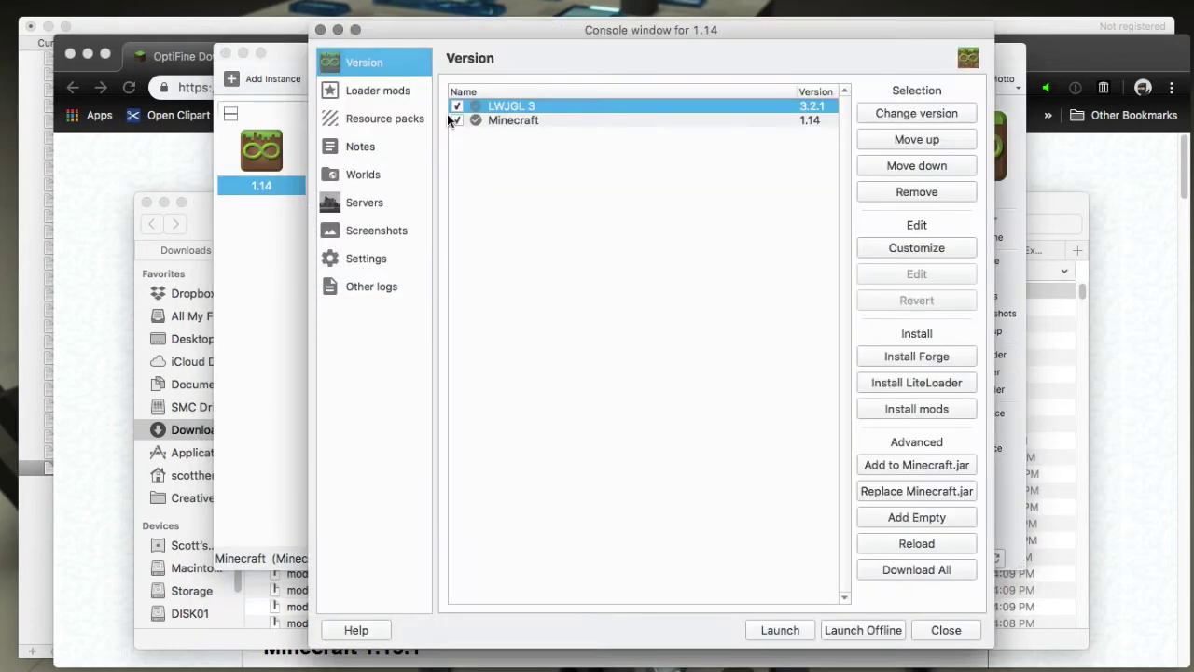
Step: Open the 1.14 instance's folder from MultiMC and paste the copied OptiFine jar into it
left_click(255, 270)
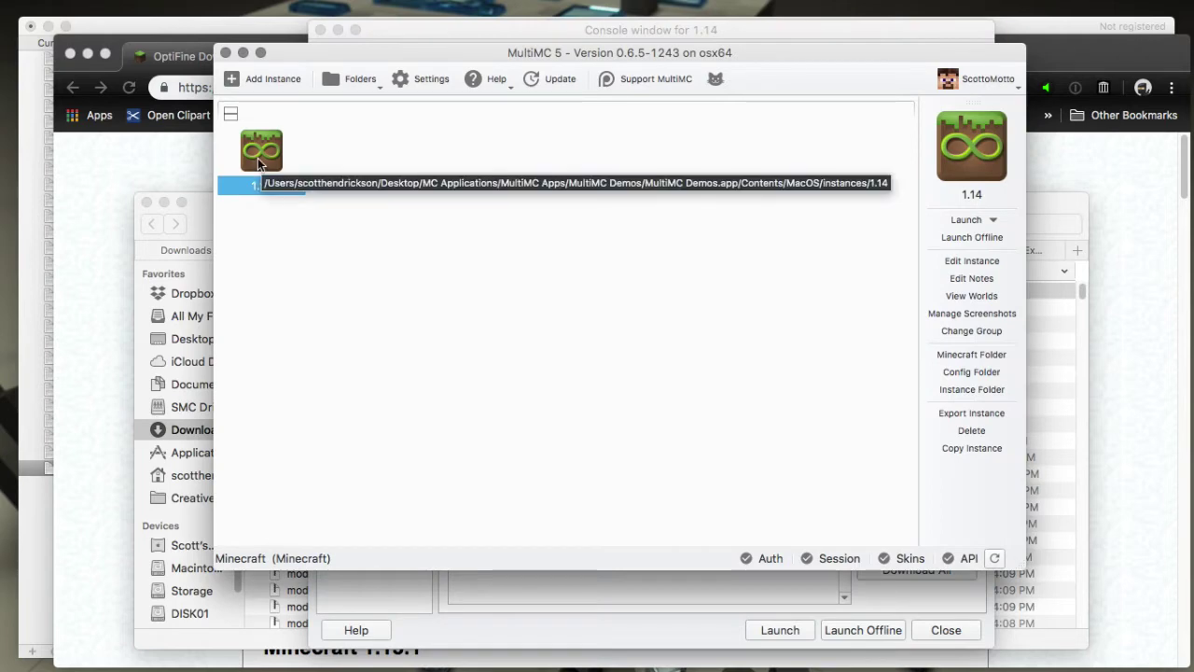
right_click(260, 163)
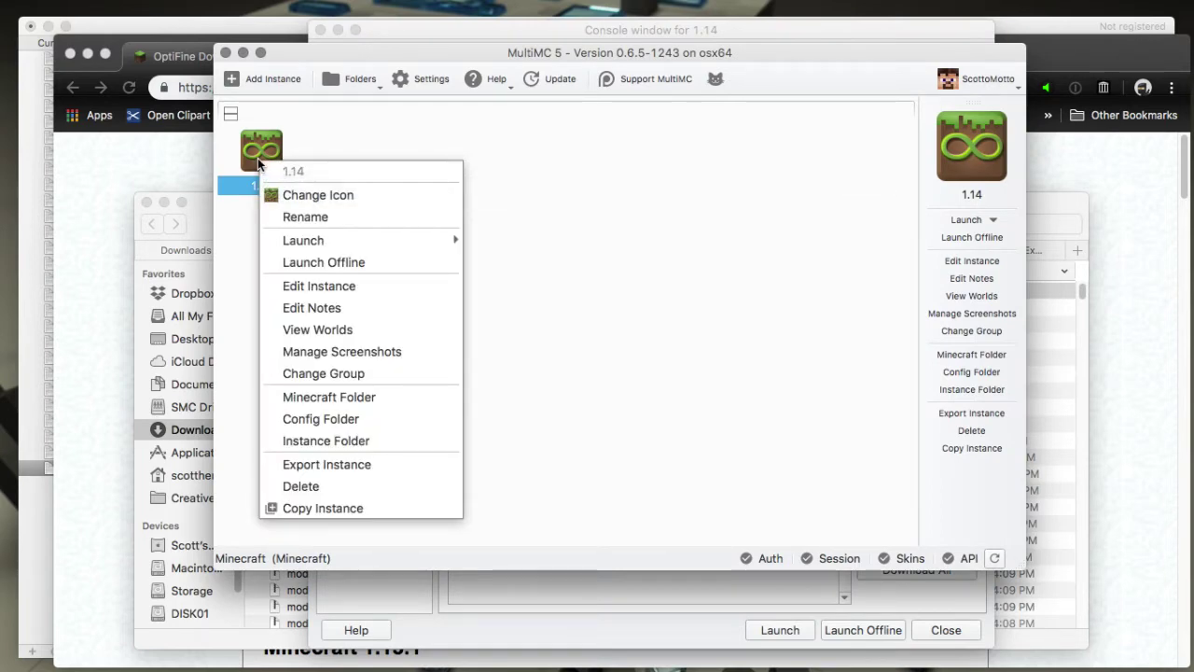
left_click(310, 440)
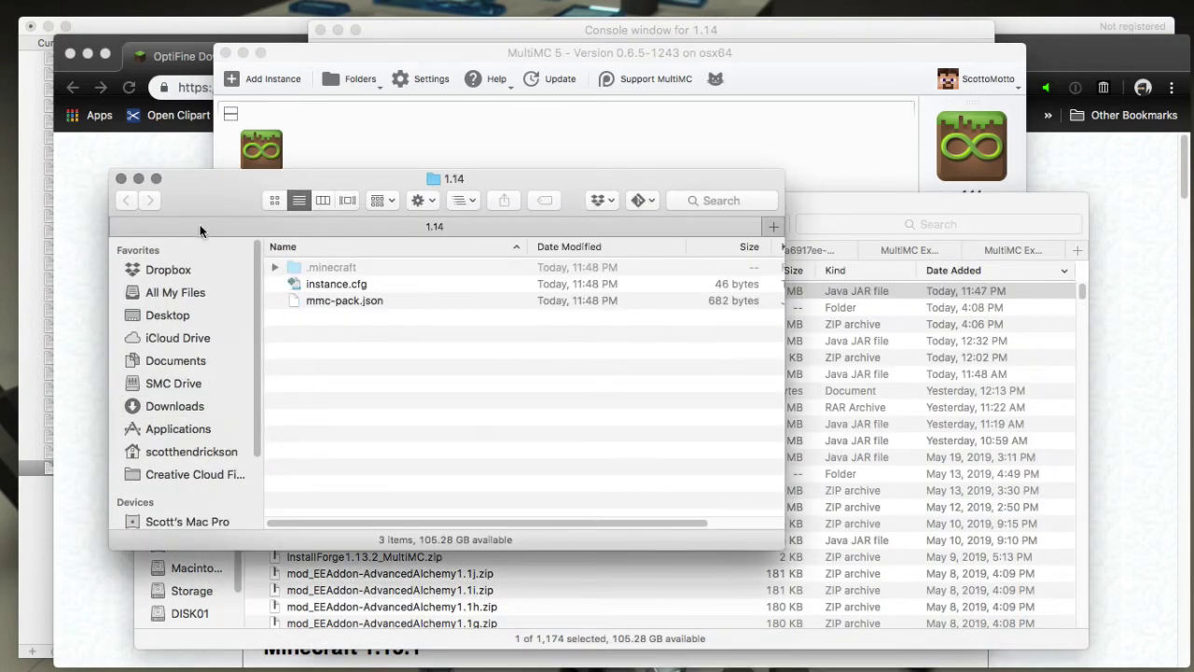
right_click(346, 405)
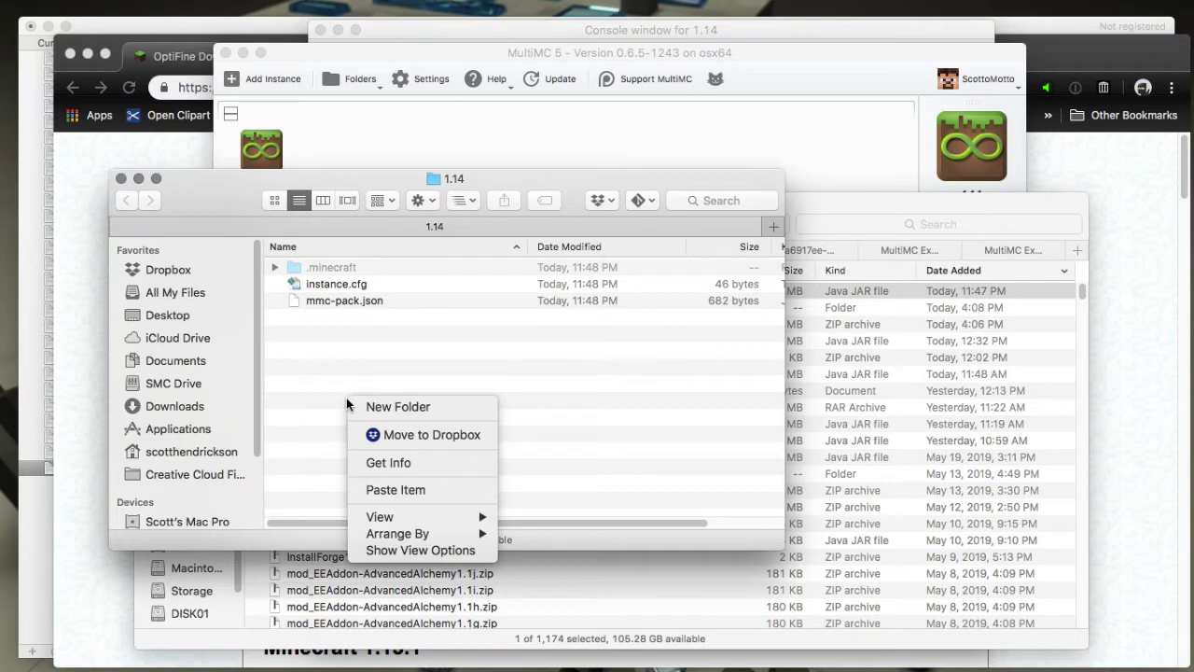
left_click(380, 496)
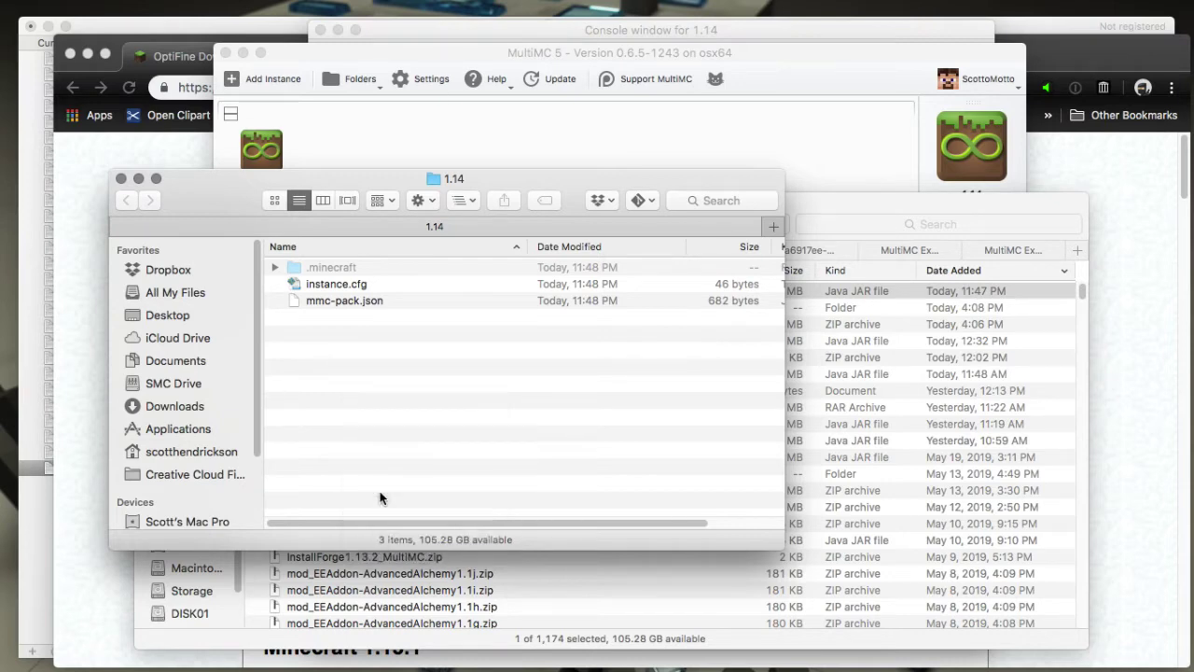
Step: Create a new folder named libraries inside the 1.14 instance folder
right_click(374, 340)
left_click(401, 350)
key("BackSpace")
type("l")
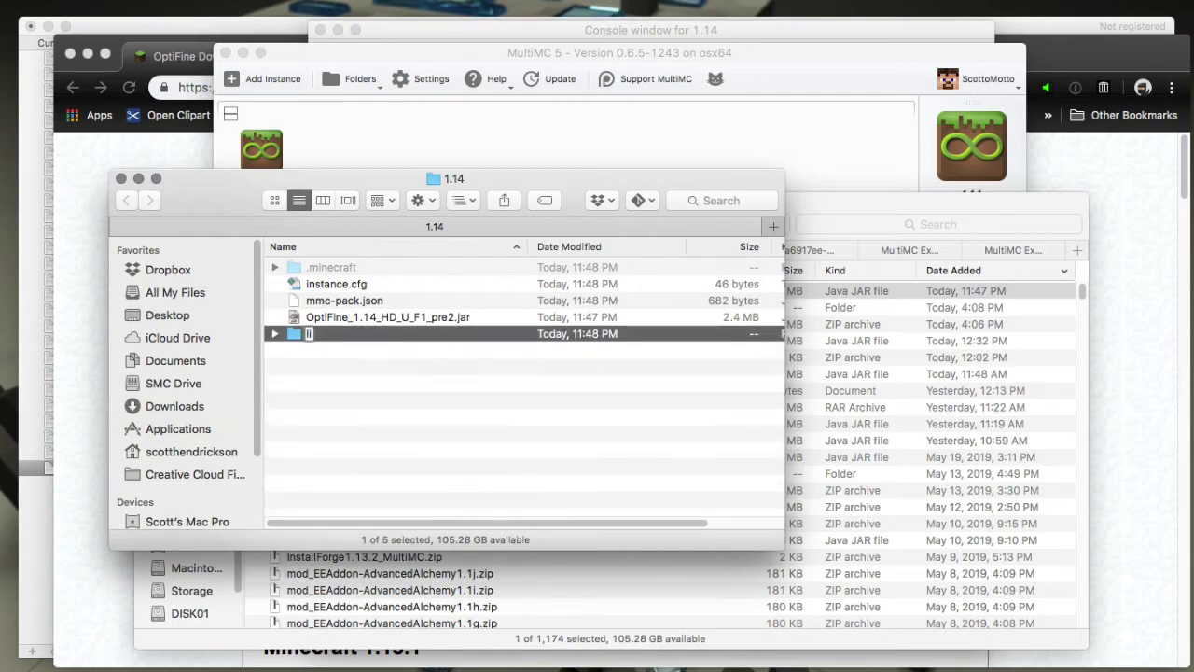
type("ibraries")
key("Return")
Step: Move OptiFine_1.14_HD_U_F1_pre2.jar into the libraries folder and open that folder to check the file
left_click(301, 335)
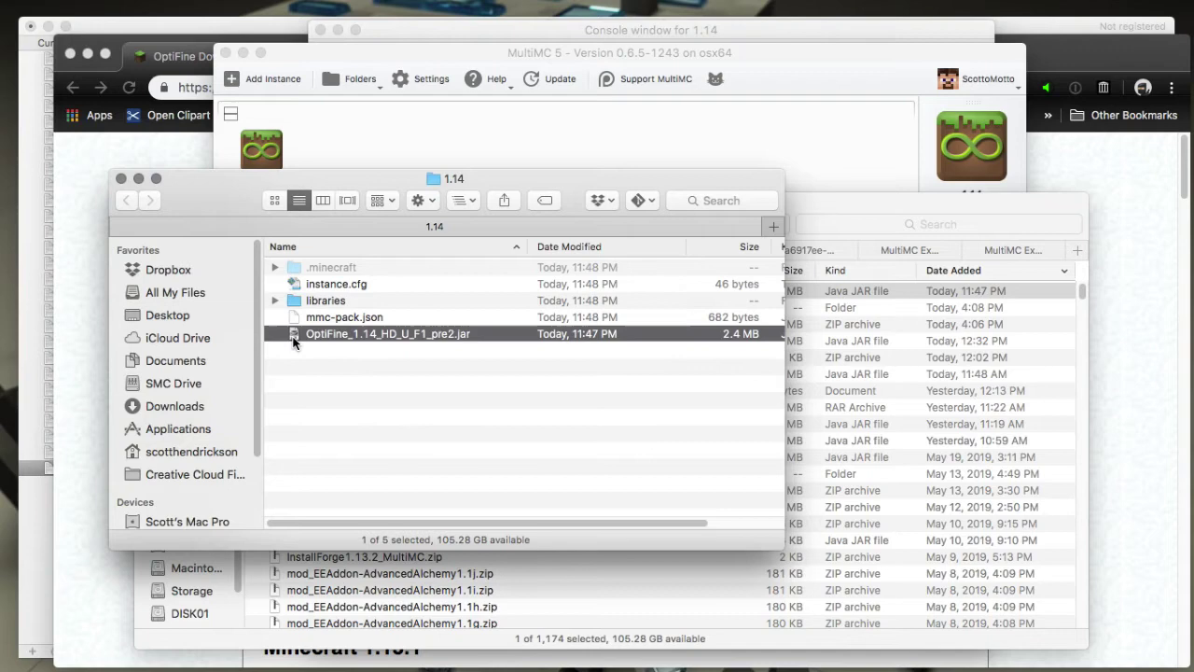
left_click_drag(295, 341, 299, 298)
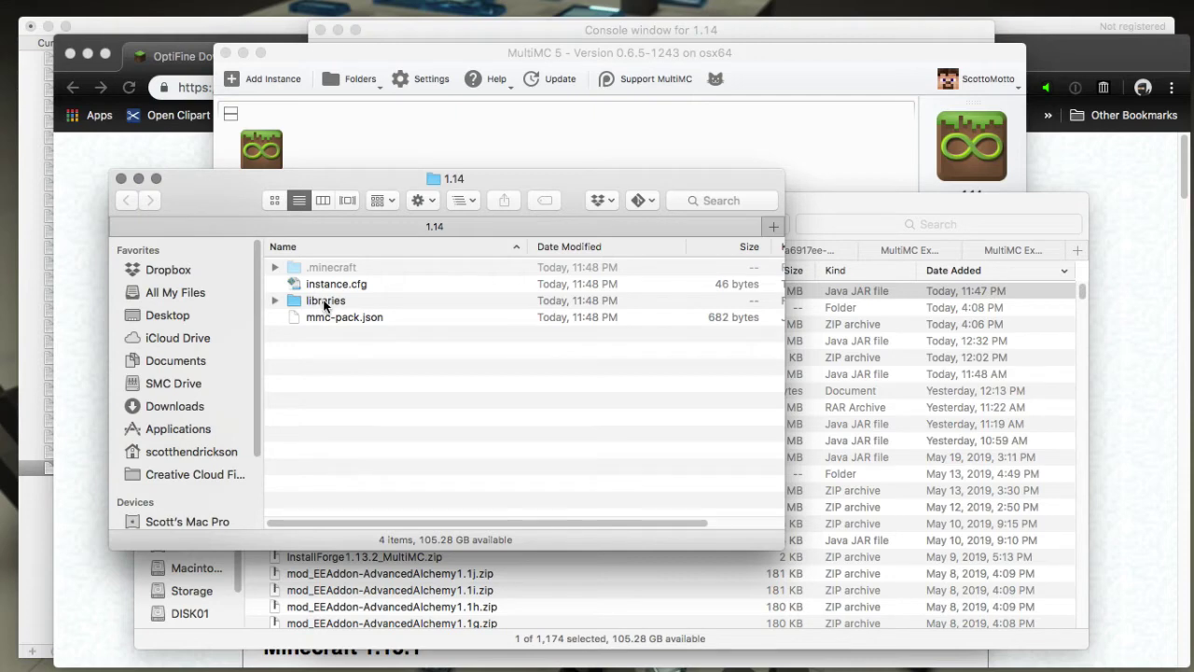
double_click(326, 302)
left_click(345, 266)
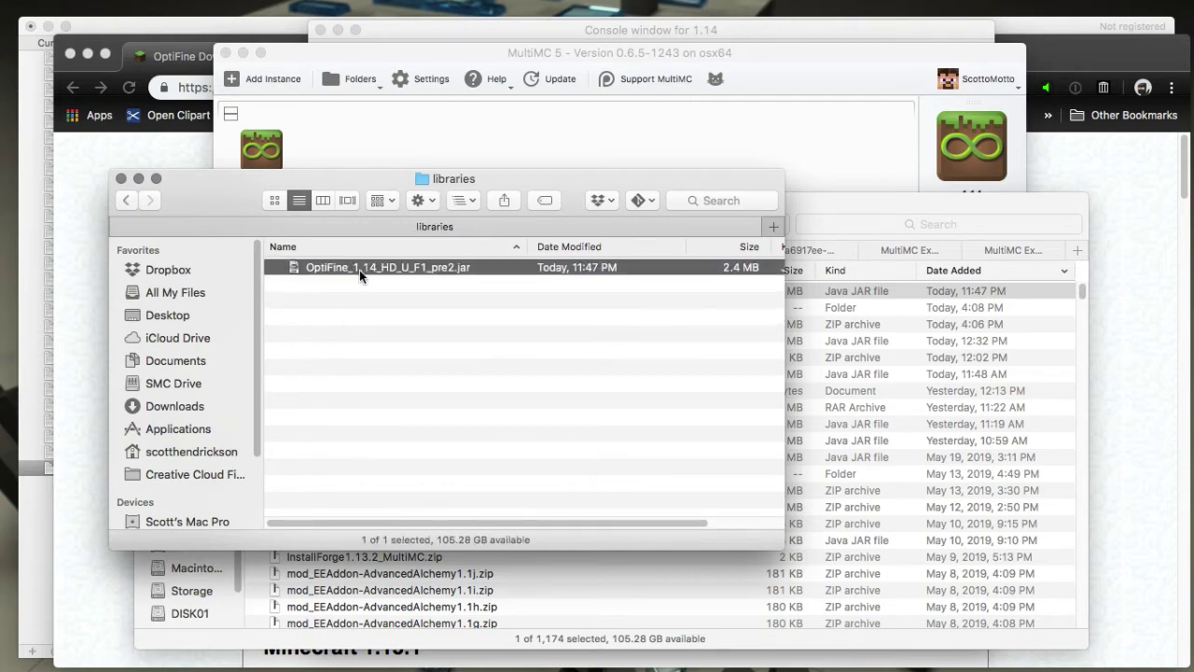
Step: Copy the full file name of OptiFine_1.14_HD_U_F1_pre2.jar in the libraries folder
key("Return")
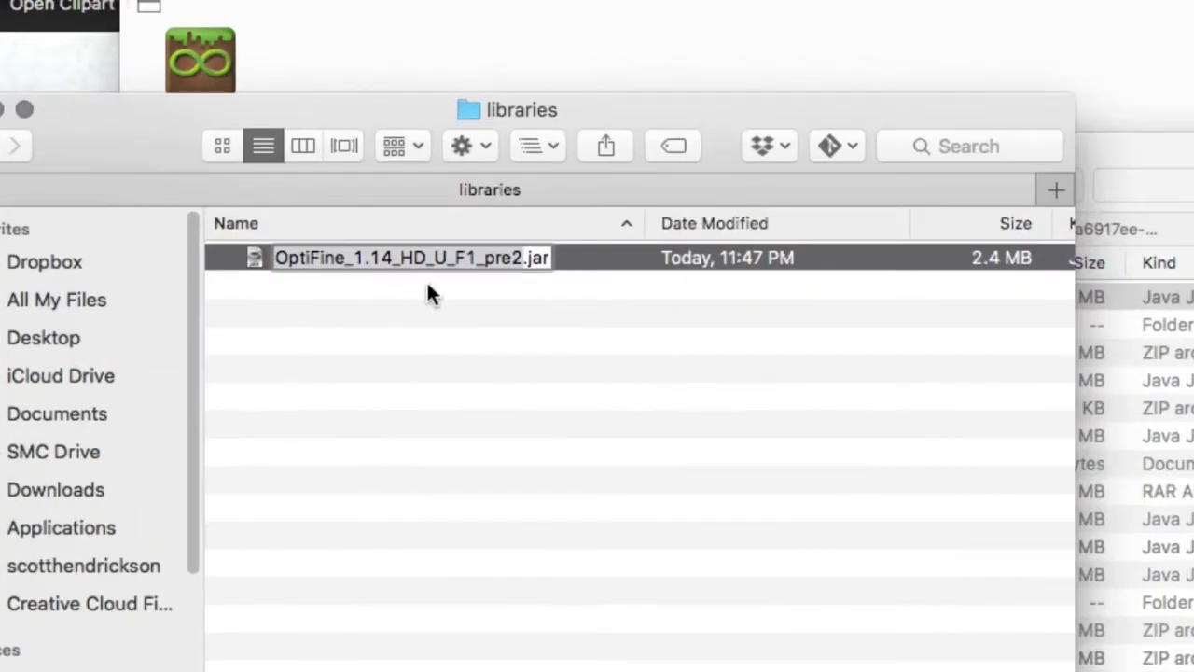
right_click(431, 264)
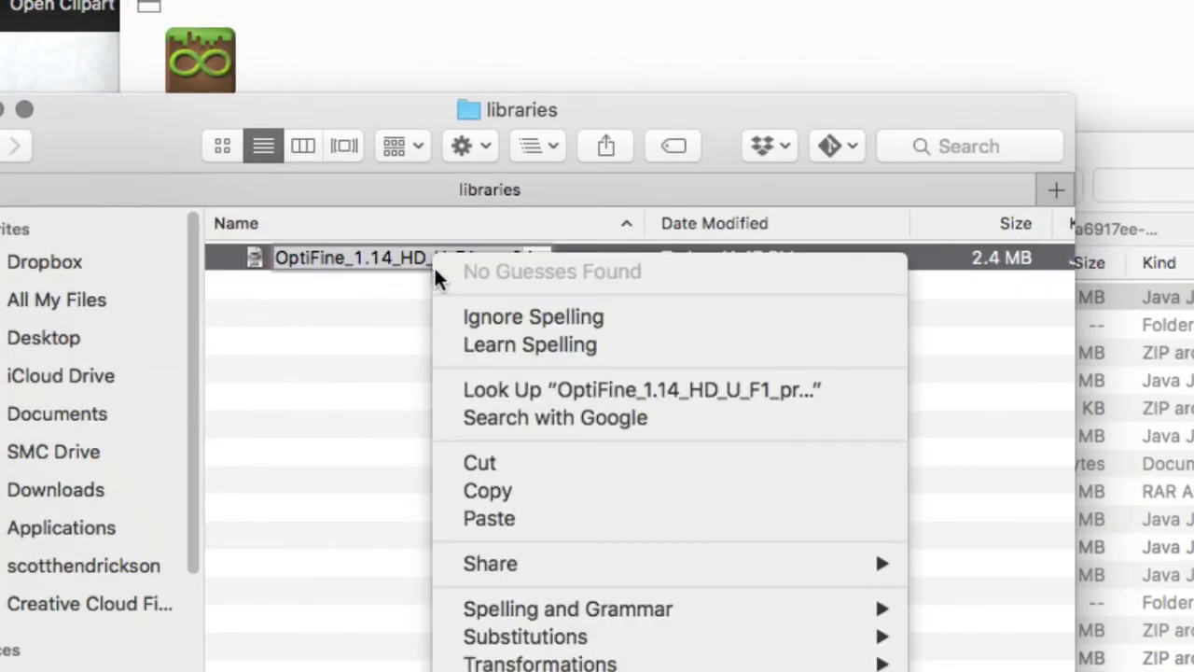
left_click(471, 491)
key("Return")
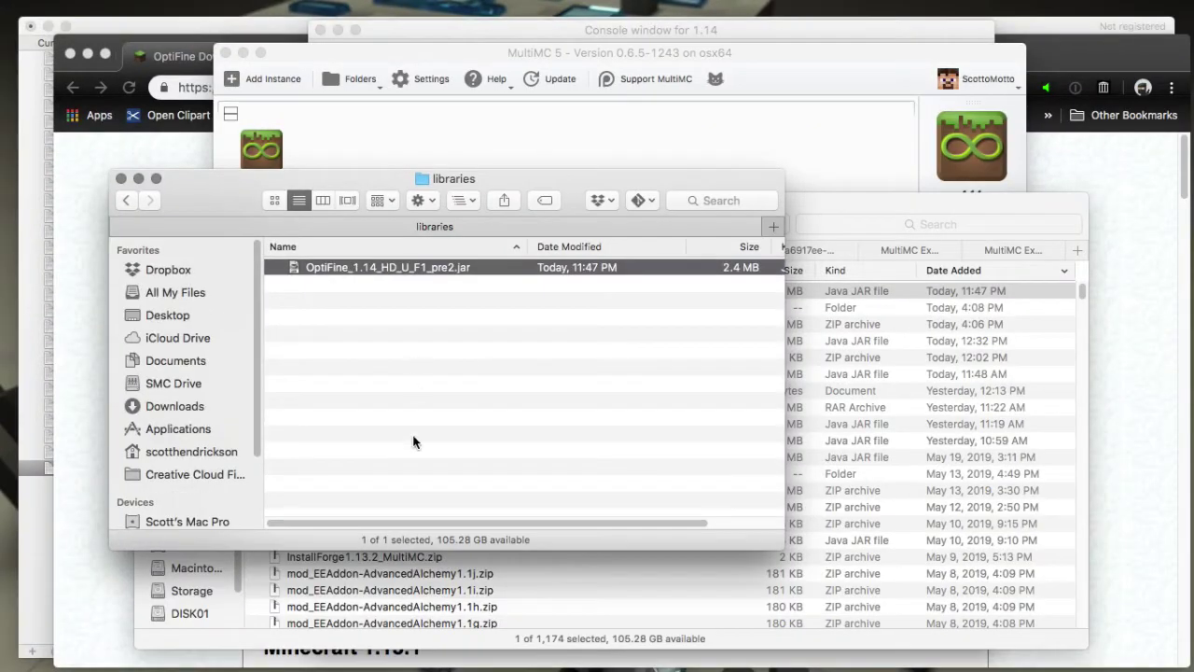
left_click(453, 548)
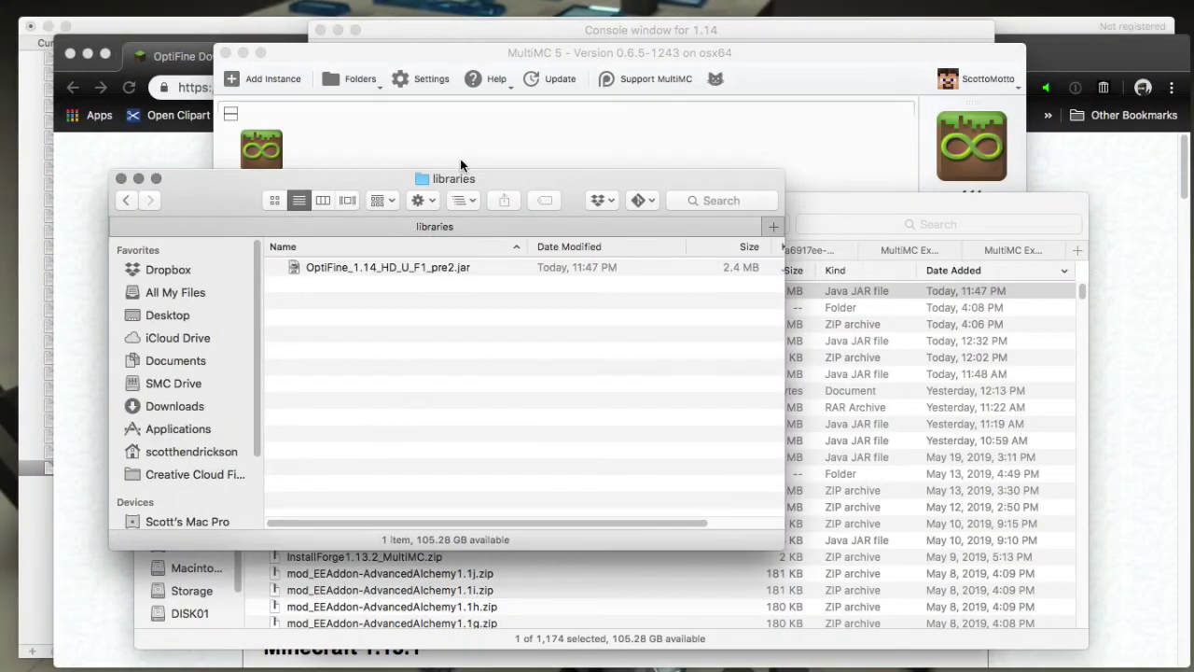
Step: Add an empty component named Optifine with the uid optifine.Optifine to the 1.14 instance in MultiMC
left_click(464, 116)
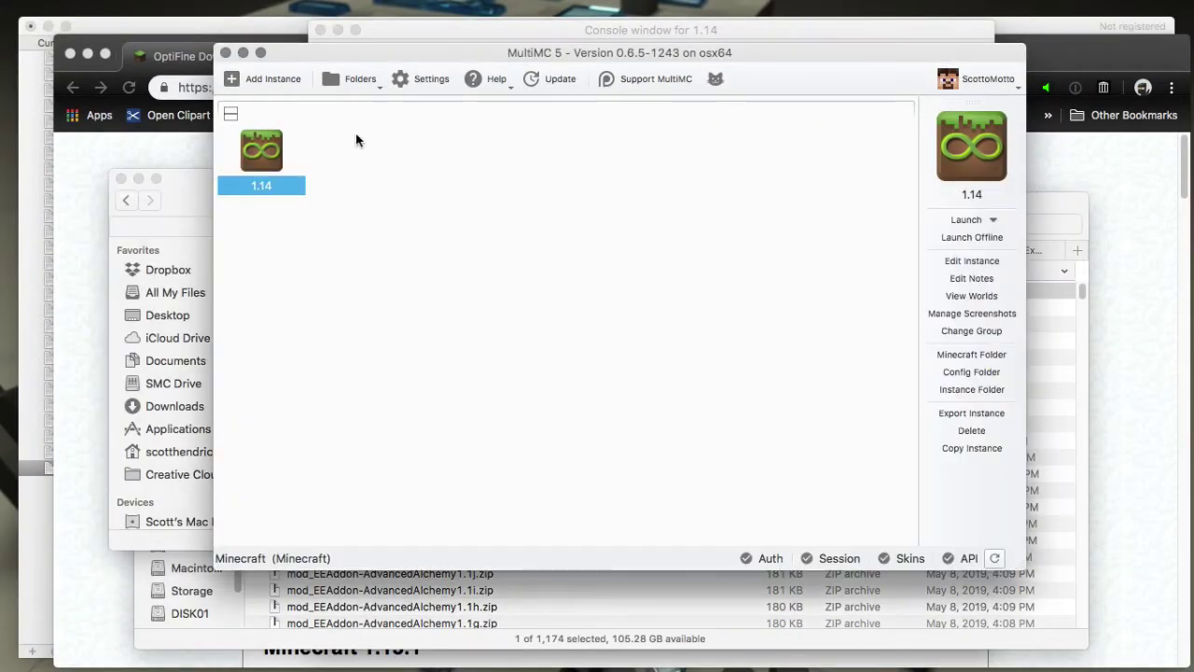
left_click(400, 30)
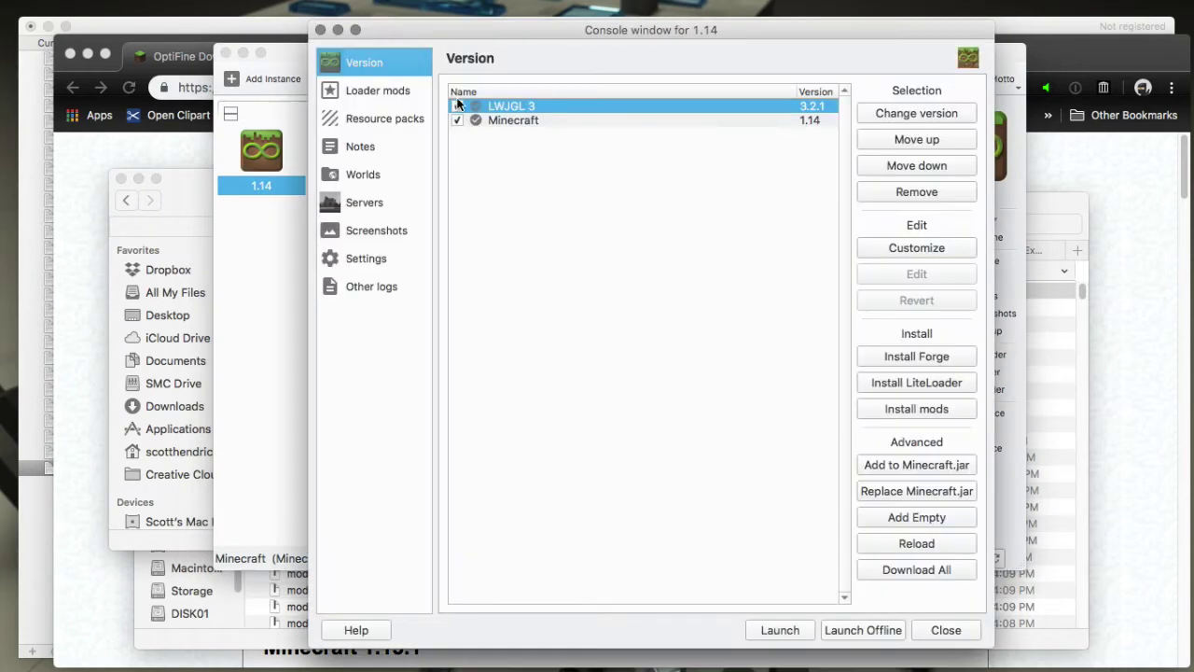
left_click(887, 521)
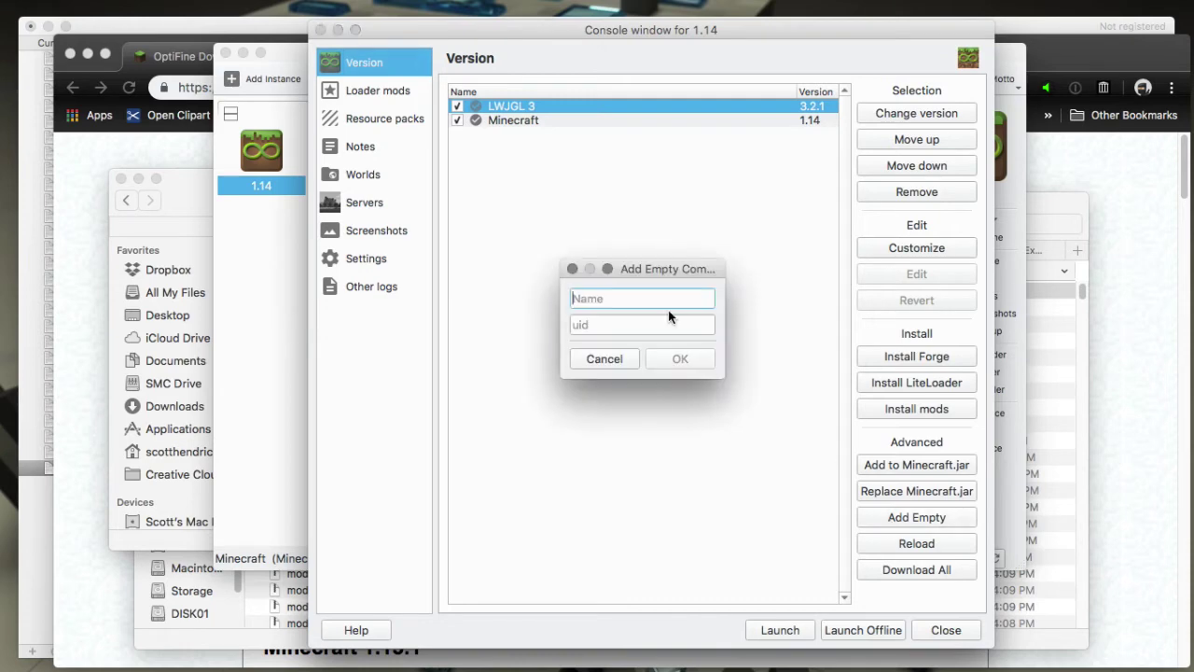
type("Opt")
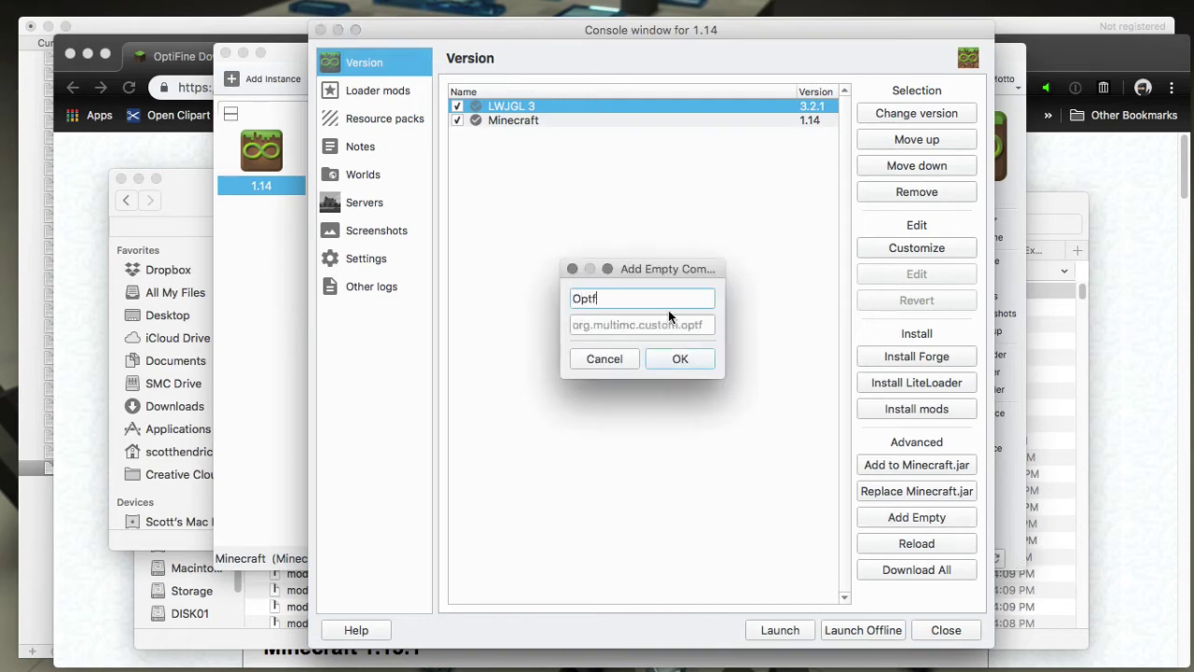
type("iFine")
key("BackSpace")
key("BackSpace")
key("BackSpace")
key("BackSpace")
type("fine")
key("Tab")
type("optifie")
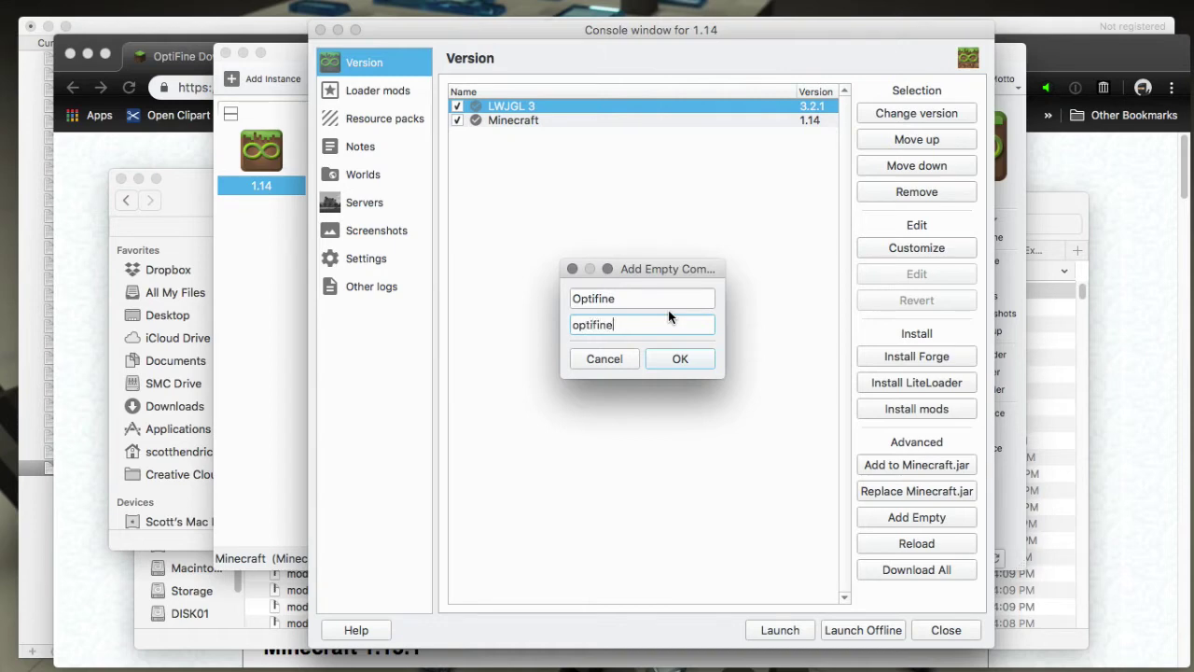
type(".Optifine")
left_click(680, 358)
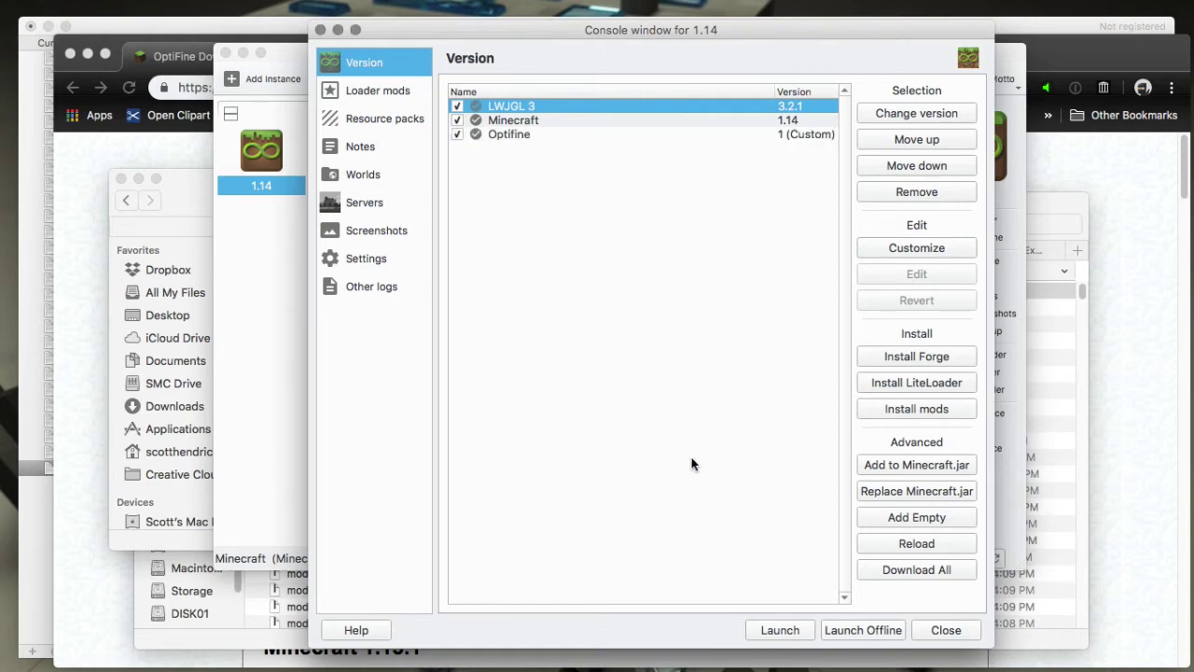
Step: Open the custom Optifine component's JSON file for editing in the text editor
left_click(515, 136)
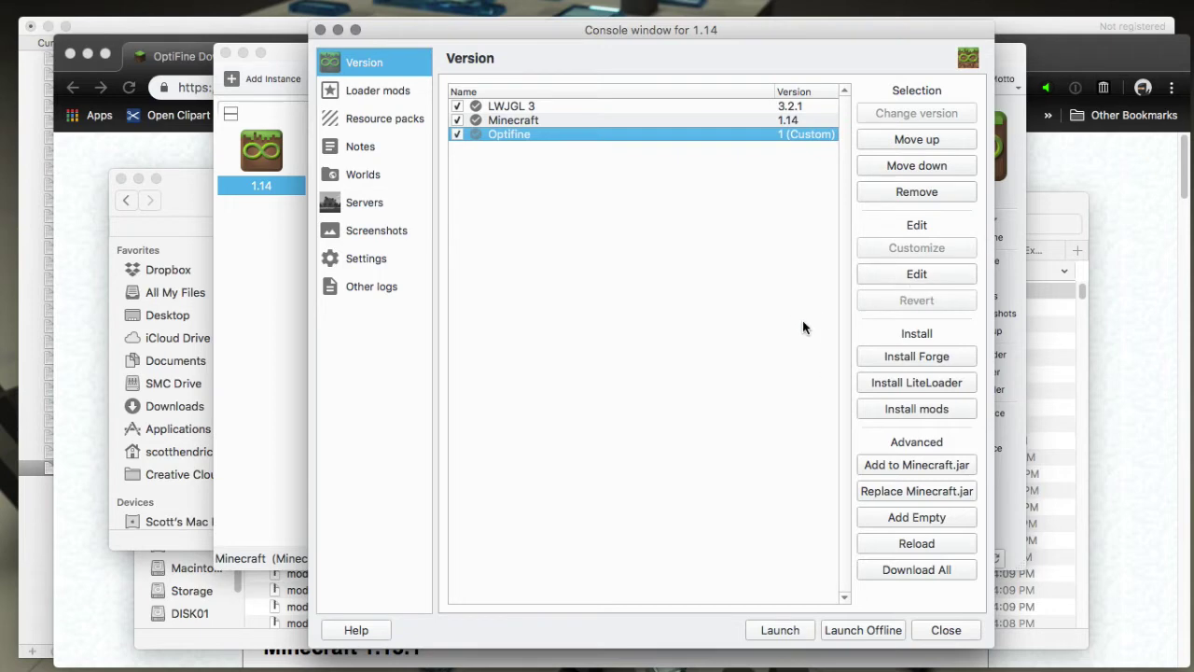
left_click(911, 278)
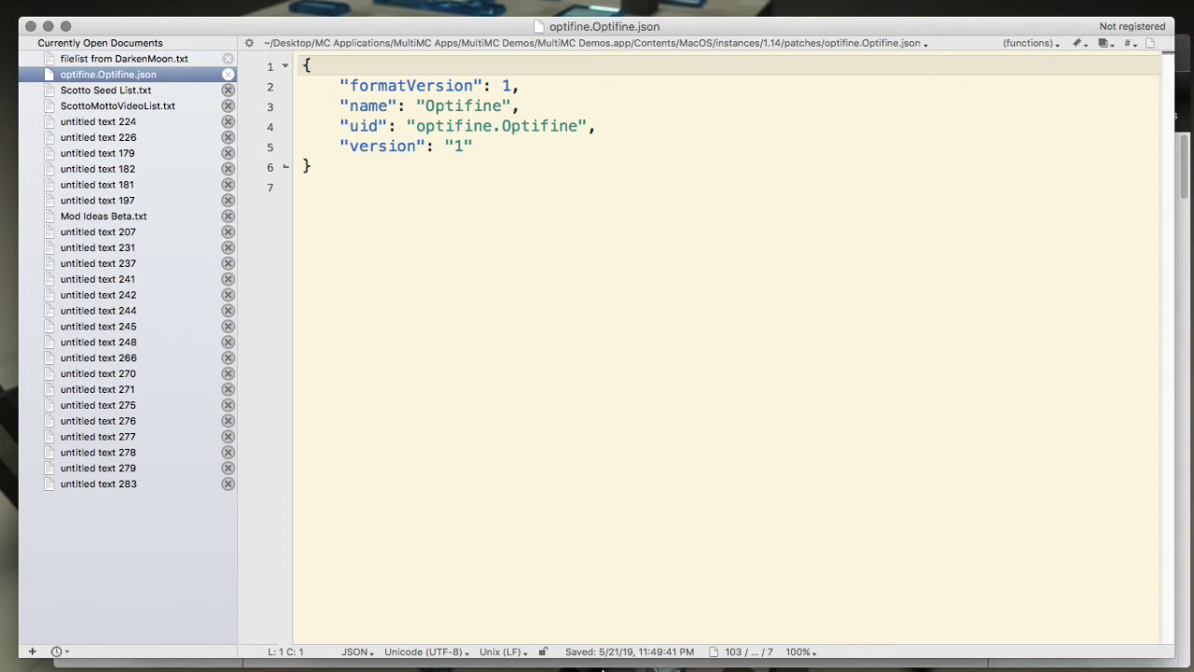
Step: Return to MultiMC and check where the external text editor is configured in its settings
left_click(719, 640)
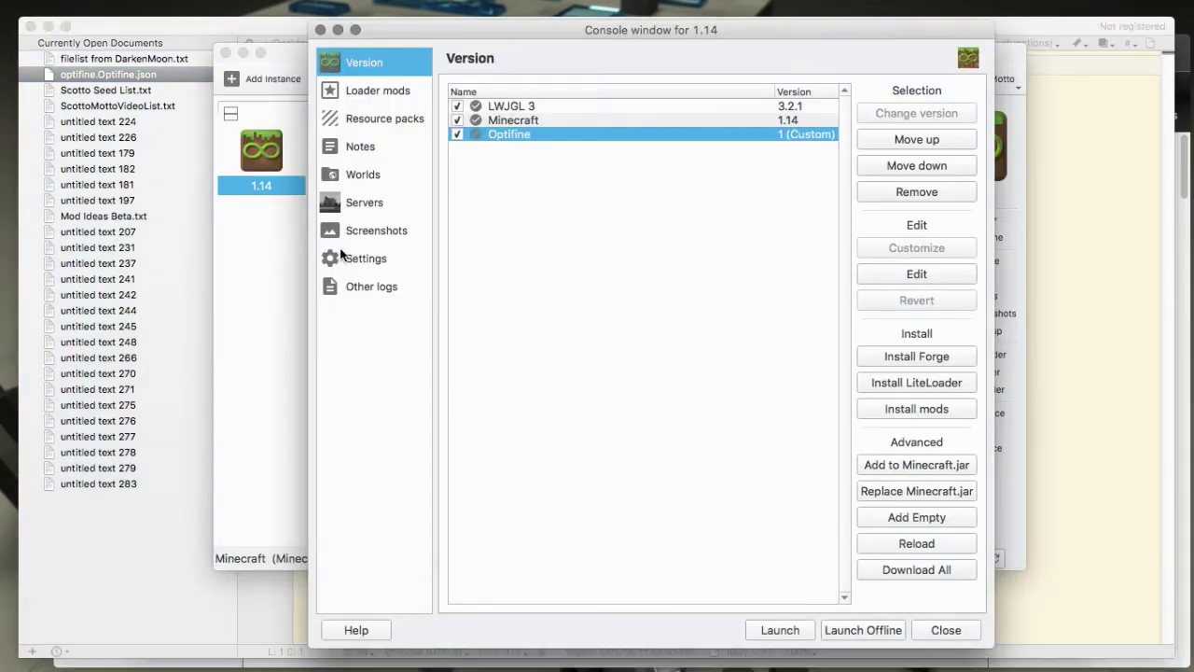
left_click(279, 55)
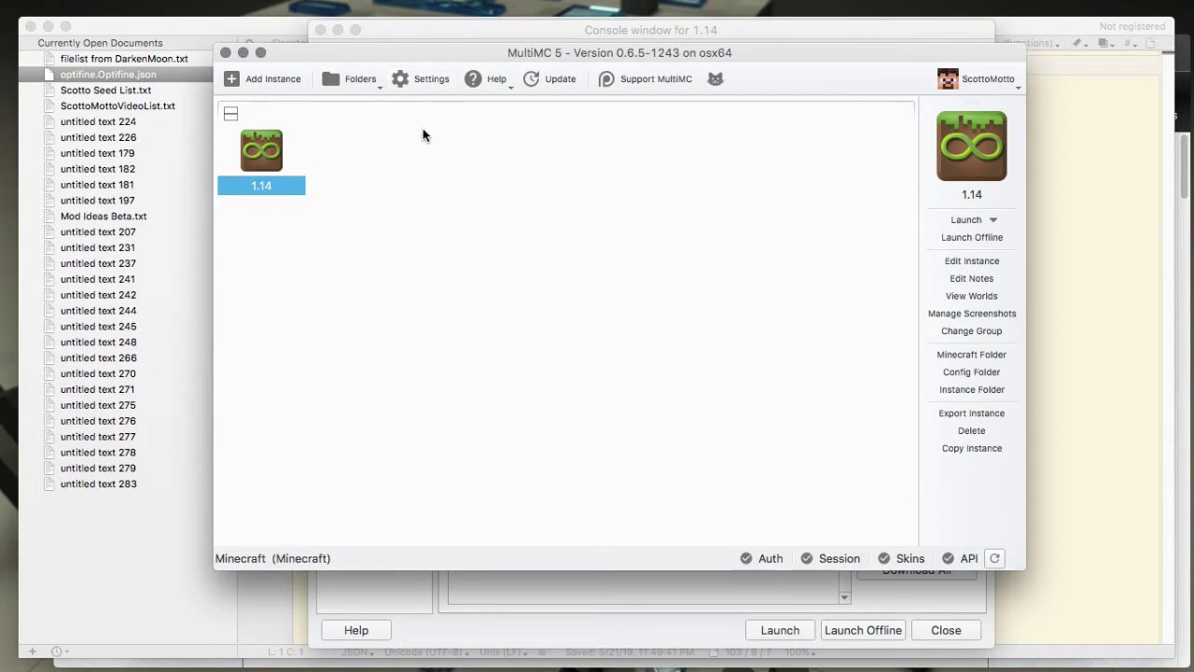
left_click(423, 88)
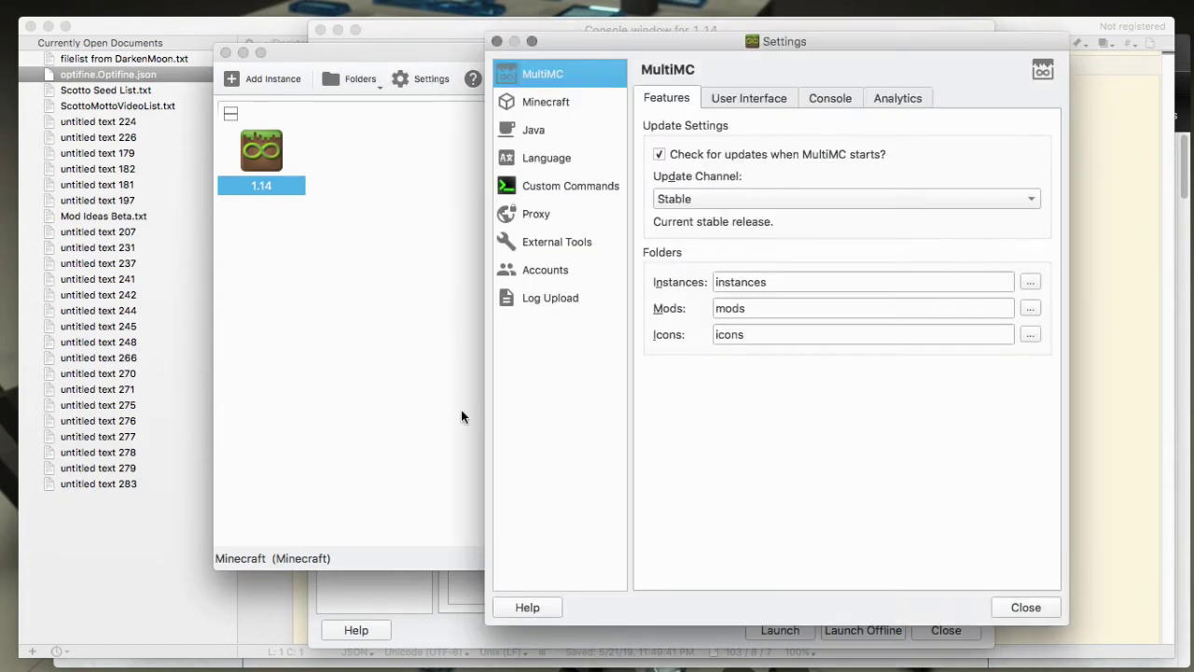
left_click(560, 244)
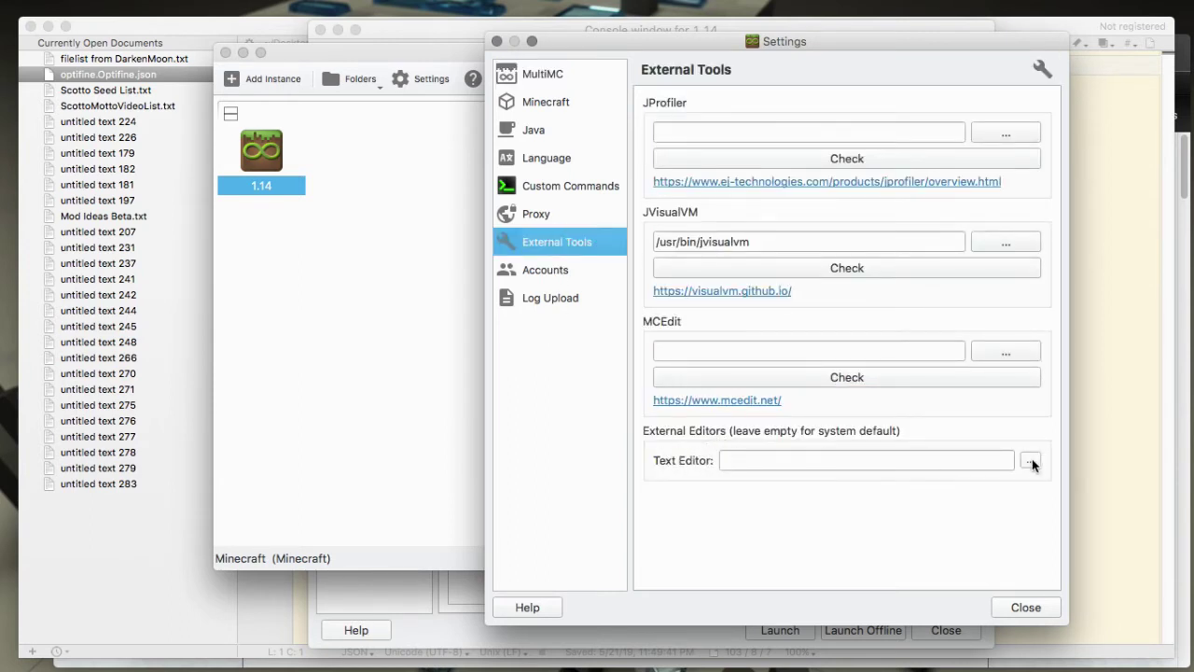
left_click(1026, 607)
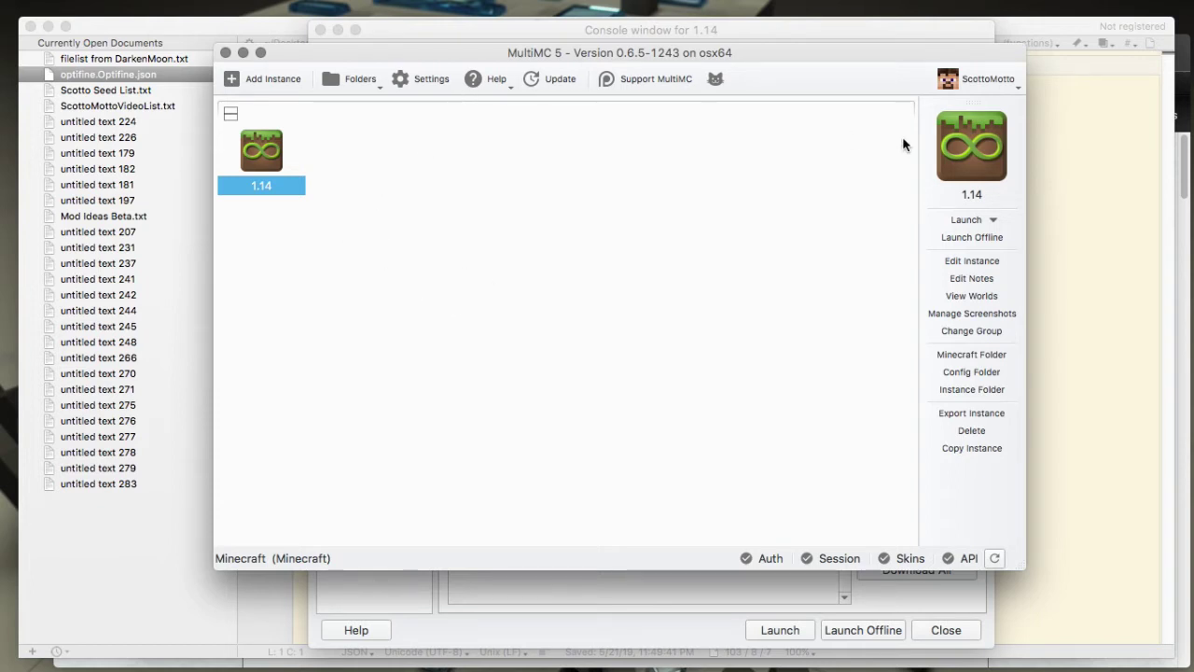
Step: Switch back to the text editor and delete the entire contents of optifine.Optifine.json
left_click(1041, 180)
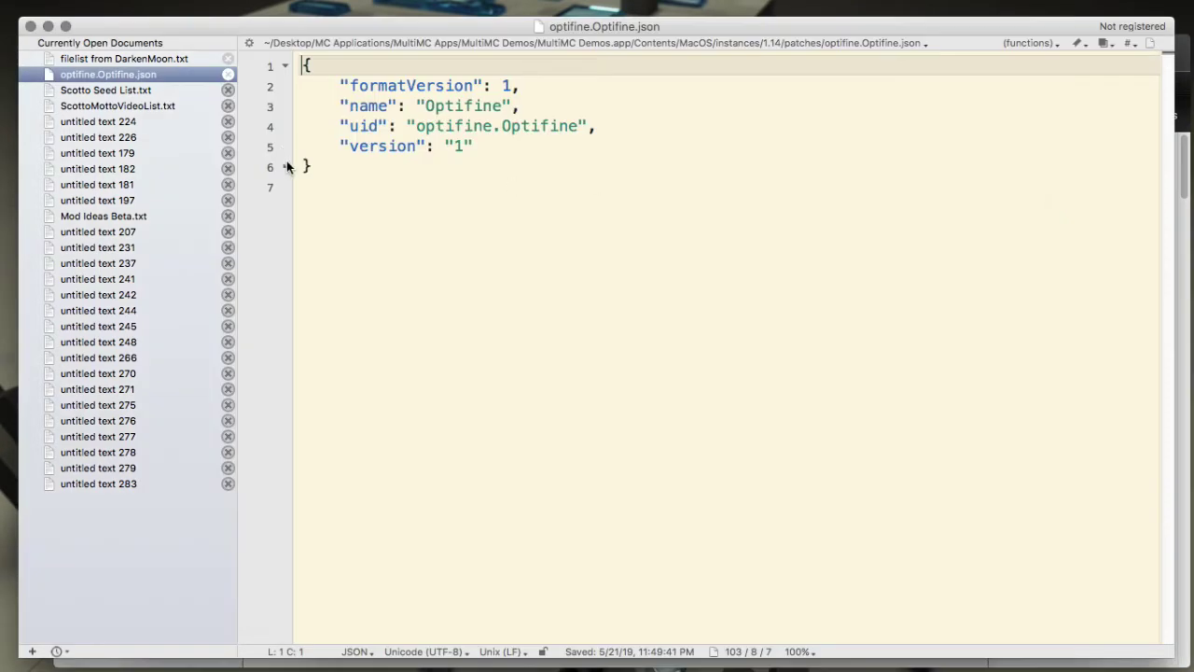
left_click_drag(315, 166, 280, 42)
key("BackSpace")
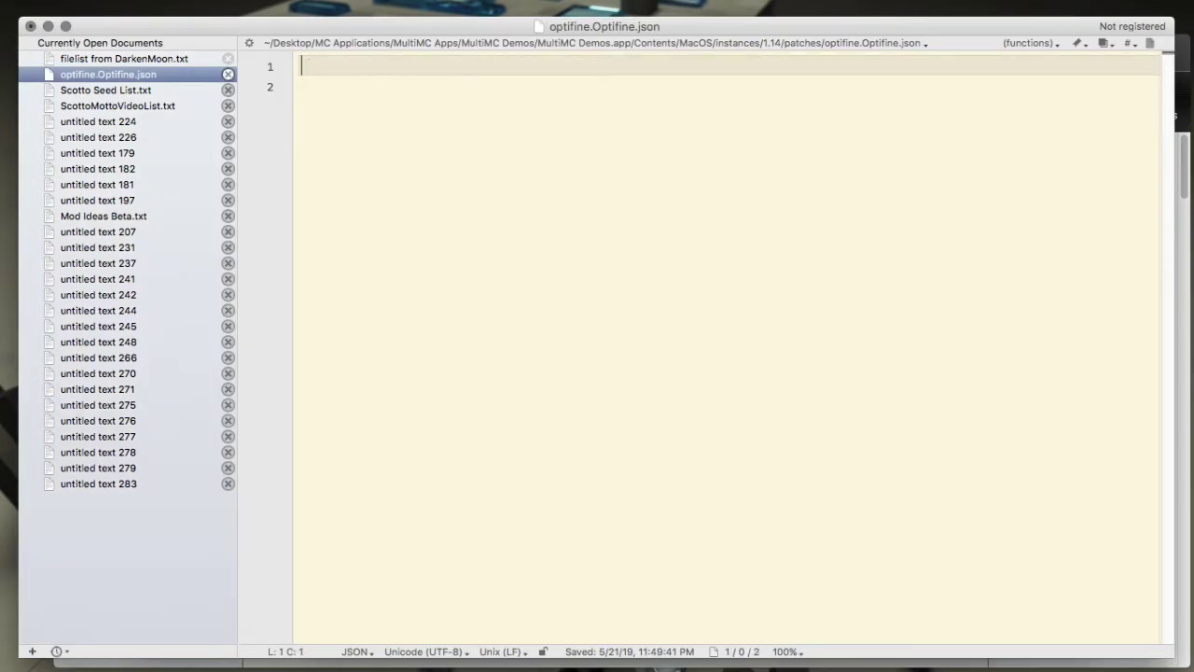
Step: Switch to Chrome, open the raw version of the optifine.Optifine.json gist and copy all of its JSON
left_click(301, 653)
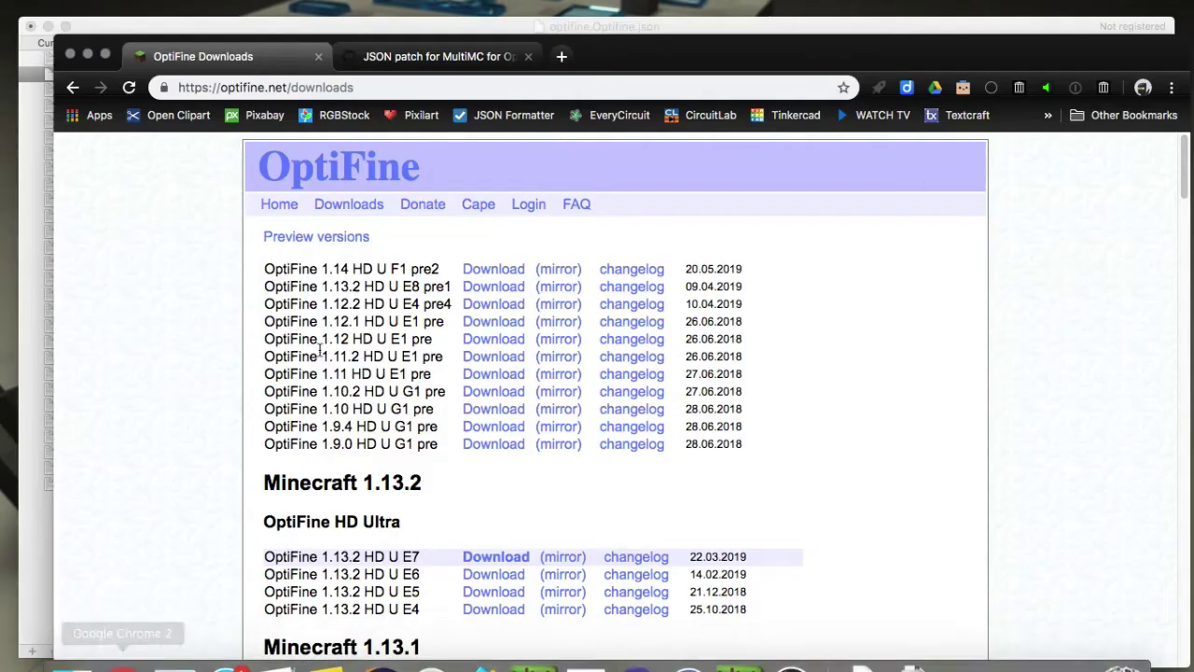
left_click(449, 54)
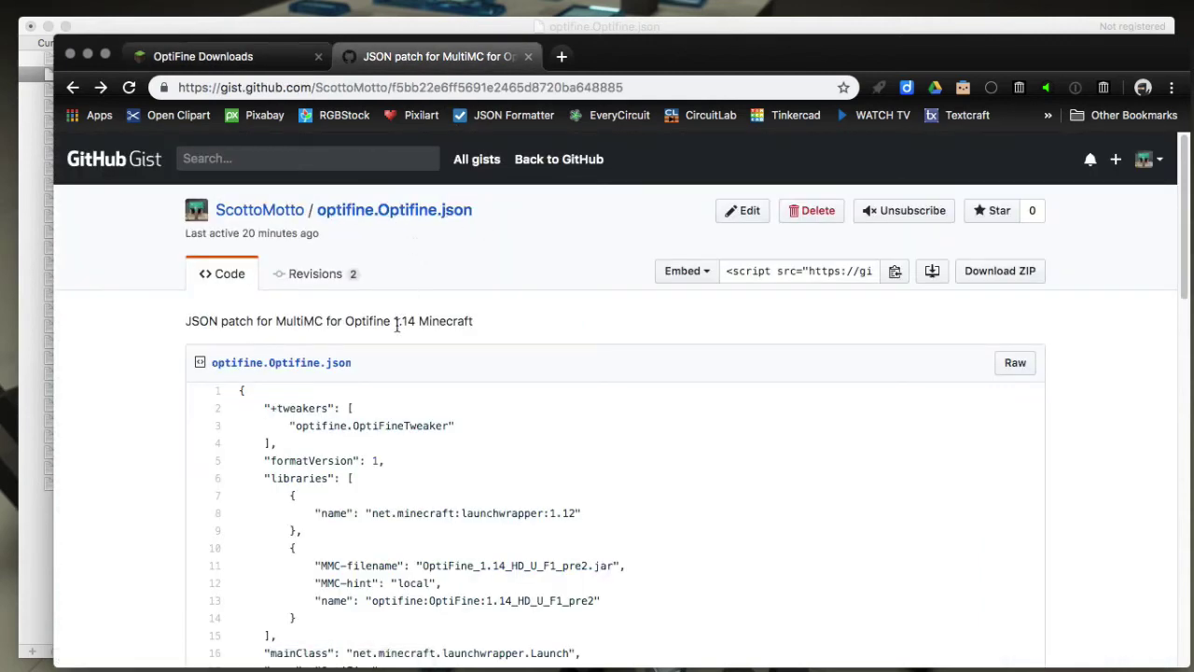
scroll(267, 504, "down", 1)
scroll(267, 505, "down", 5)
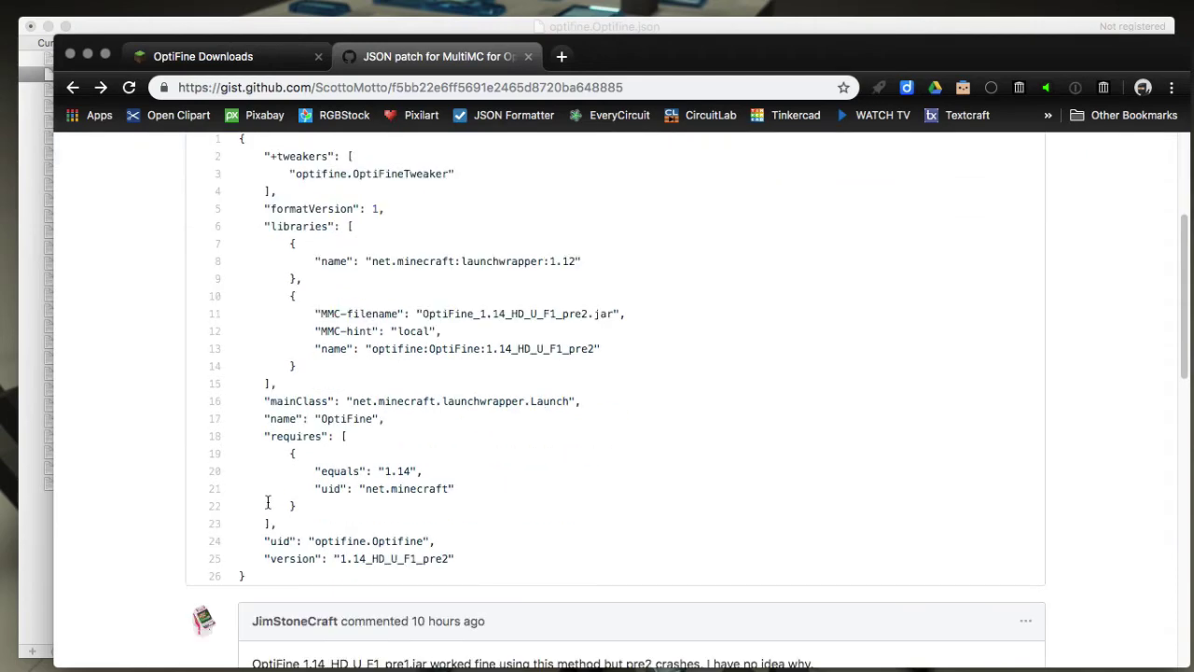
scroll(267, 504, "up", 6)
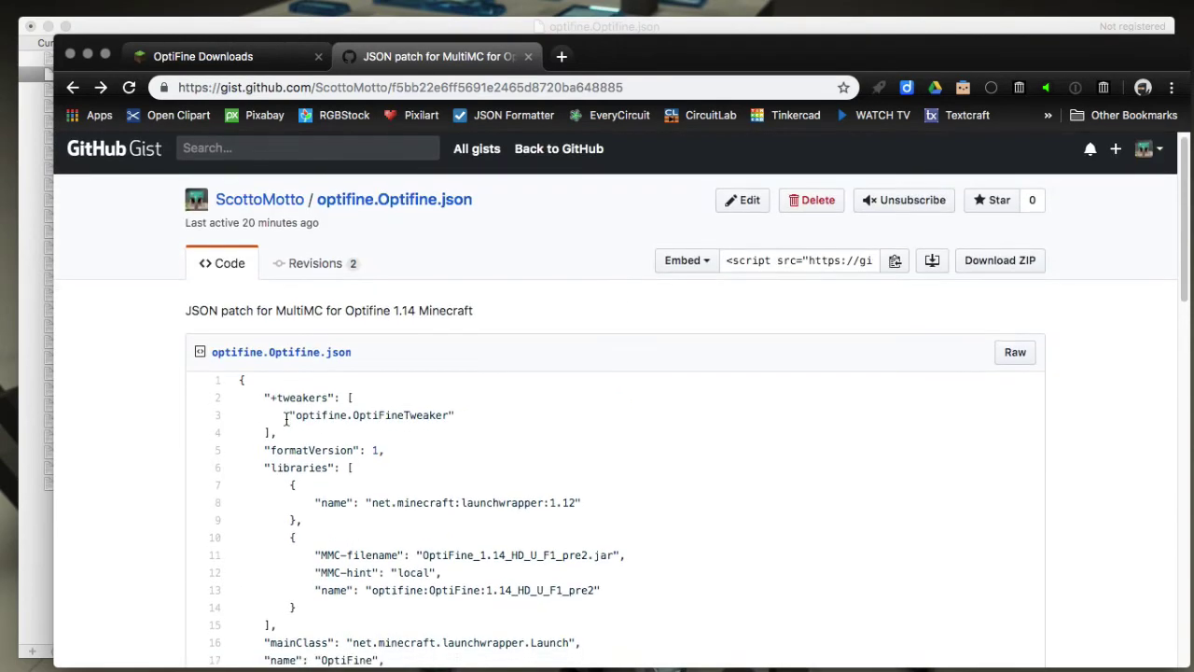
left_click(1014, 354)
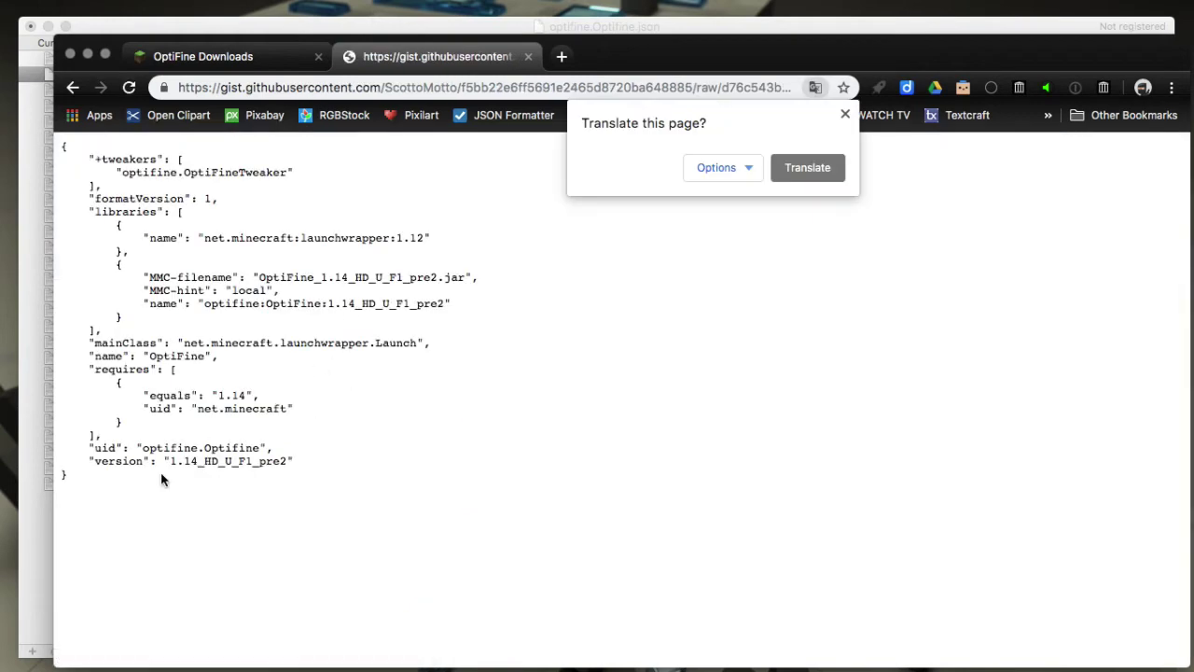
left_click_drag(84, 482, 38, 135)
key("super+c")
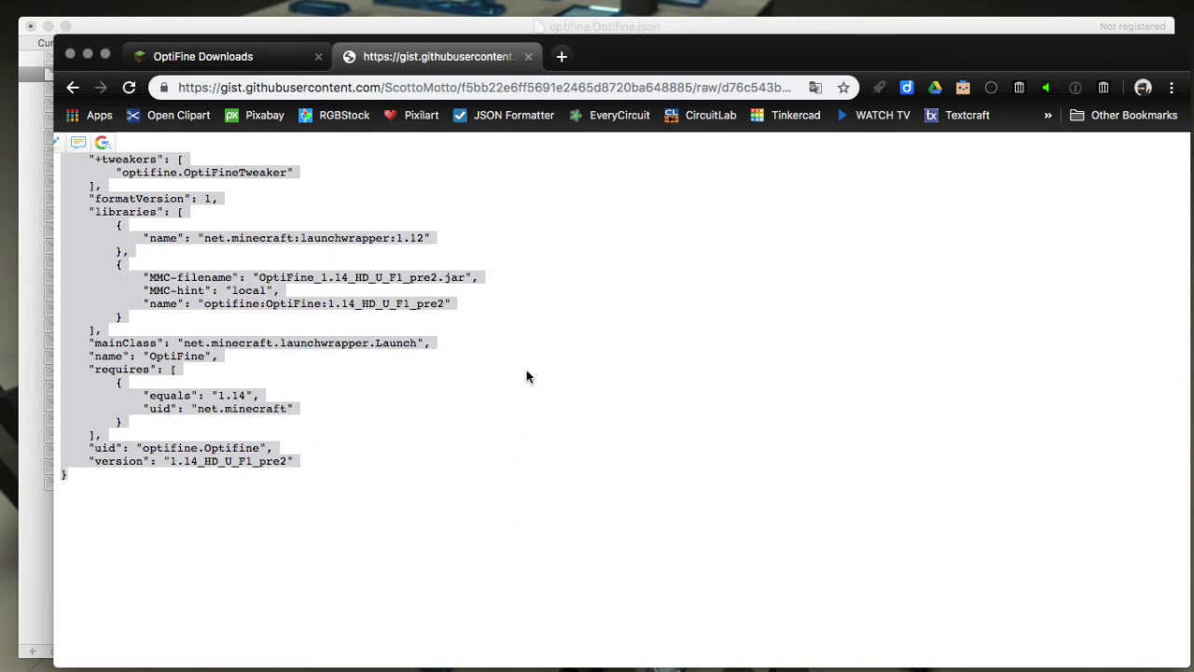
Step: Switch to the text editor and paste the copied JSON patch into the empty optifine.Optifine.json
key("super+Tab")
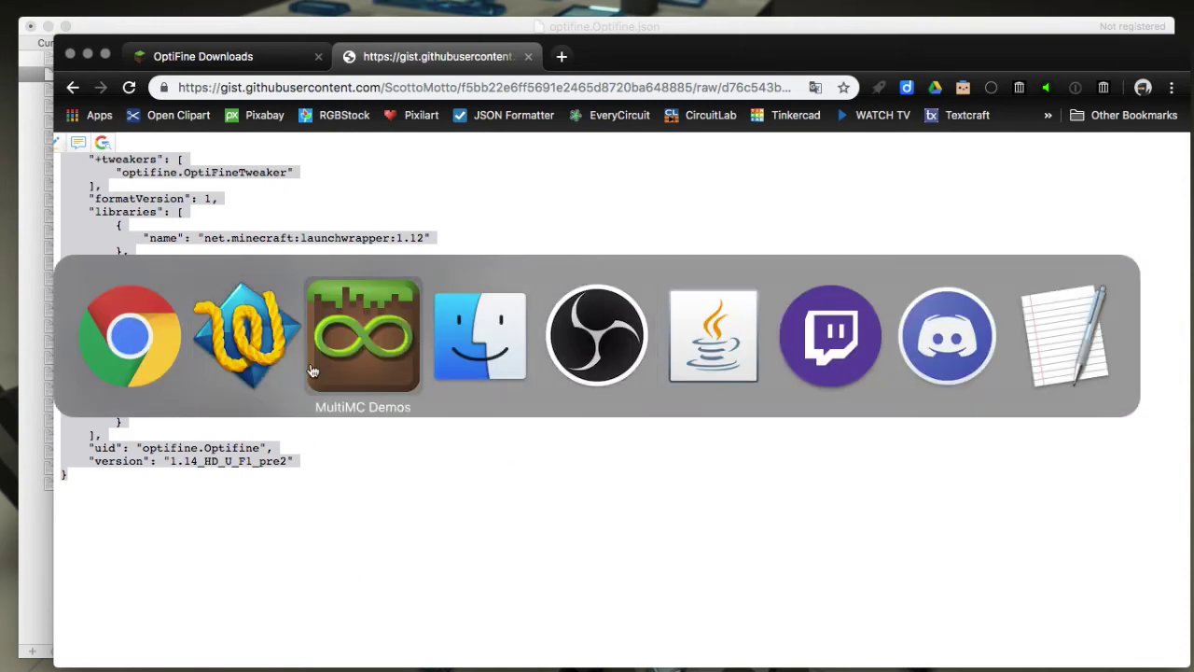
left_click(244, 370)
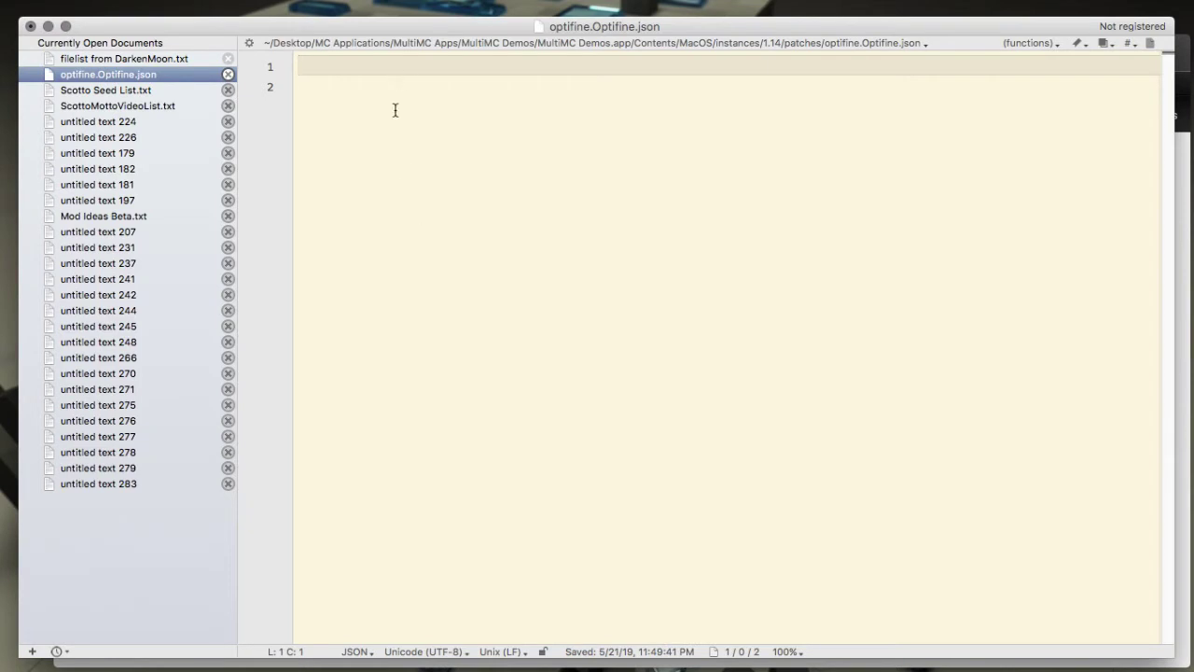
key("super+v")
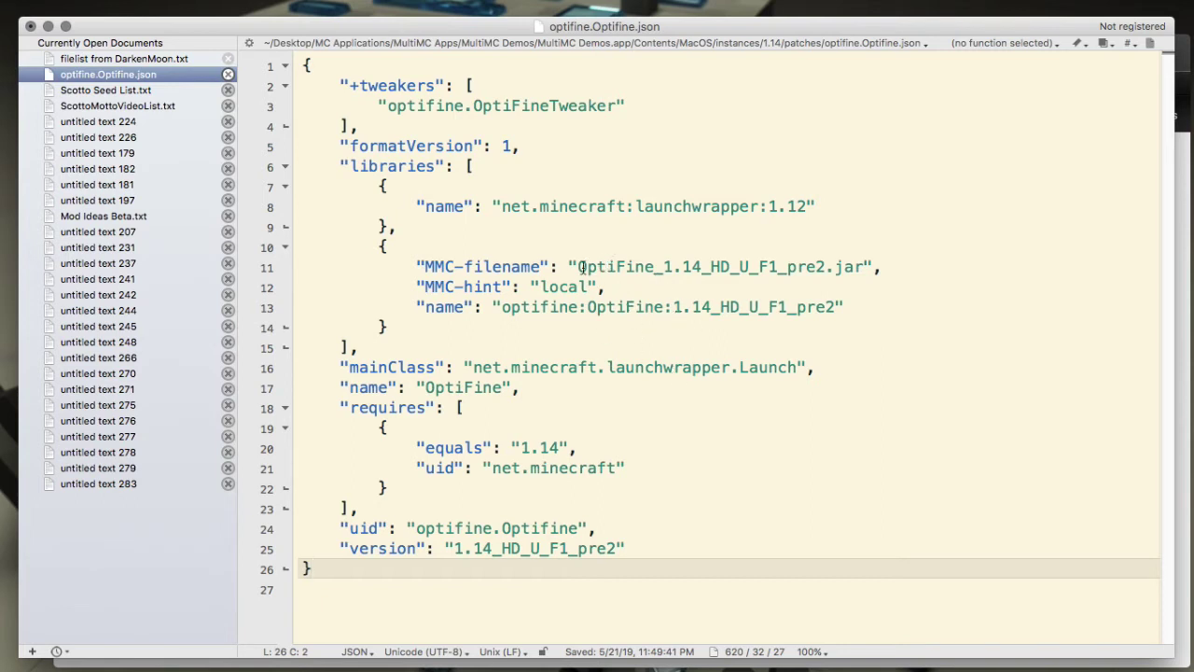
Step: Compare the MMC-filename value with the library name entry below it, checking the OptiFine prefix, the colons and the version part
left_click_drag(579, 266, 821, 266)
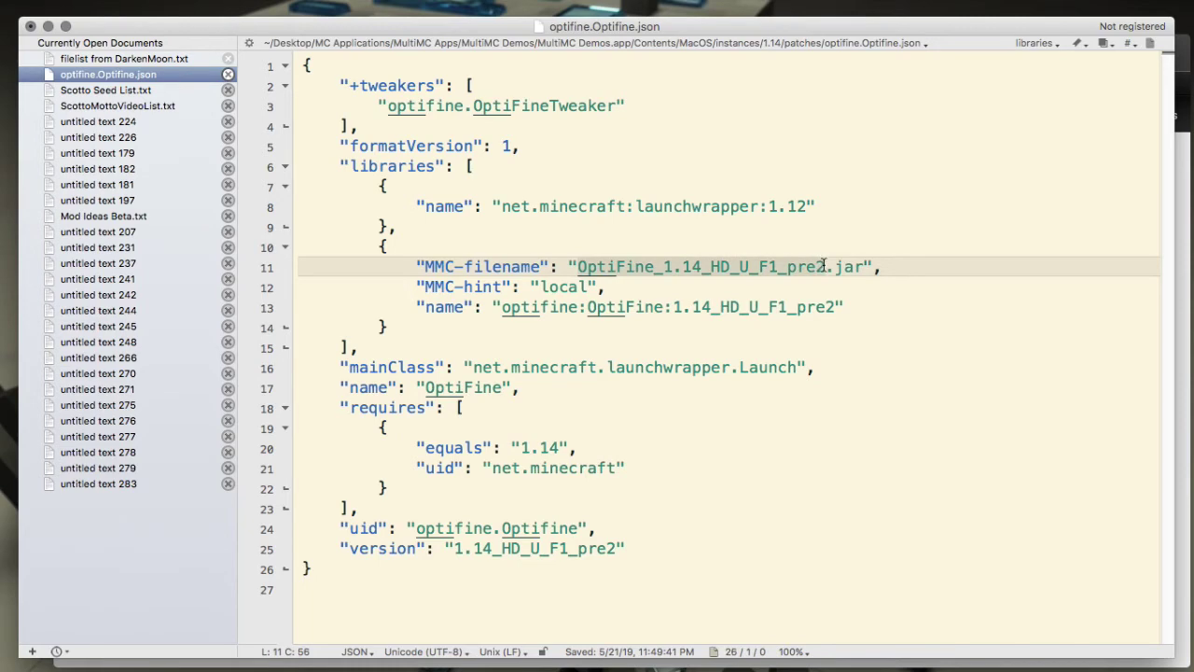
left_click(612, 268)
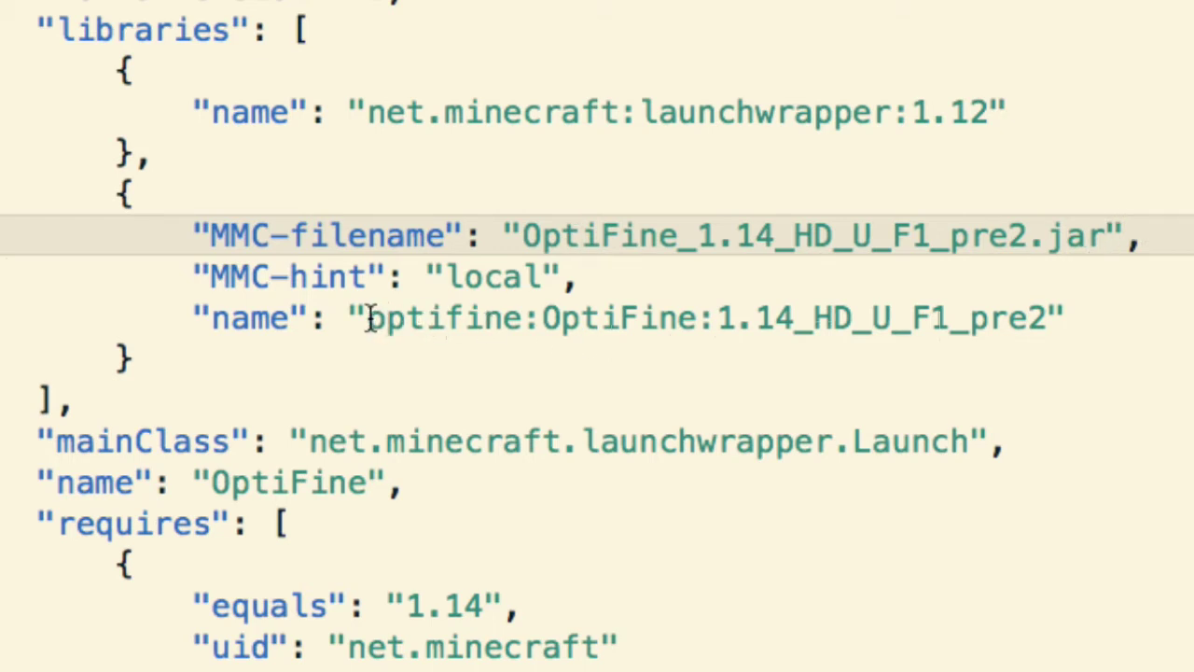
left_click(369, 317)
left_click(520, 318)
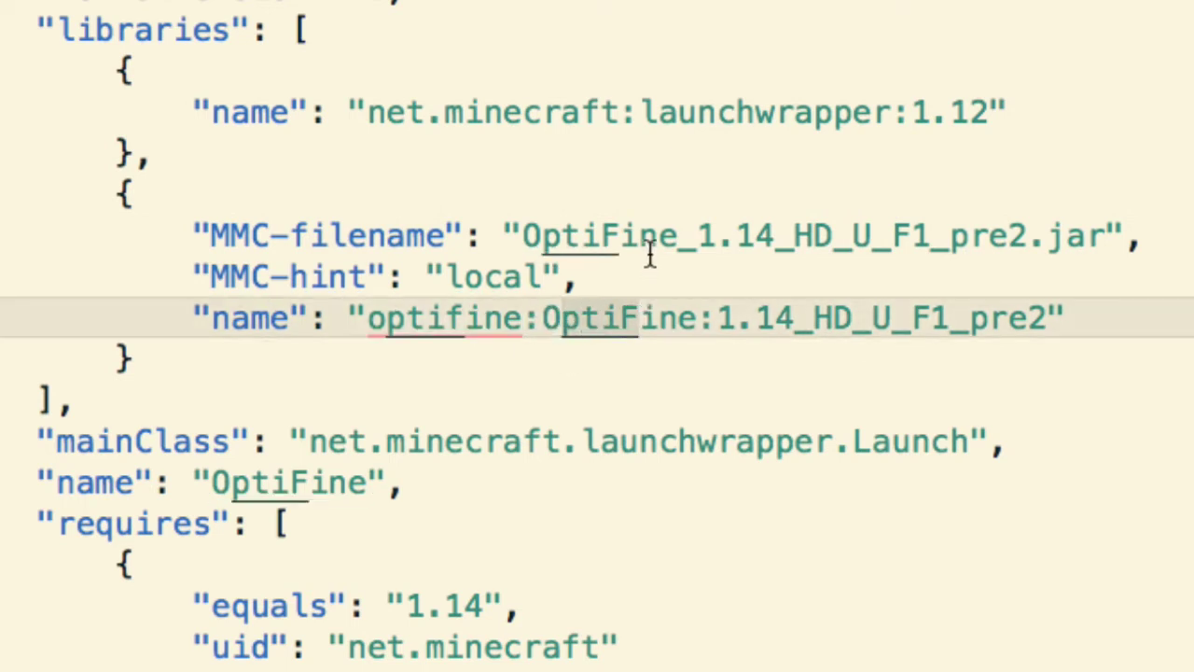
left_click_drag(696, 237, 555, 244)
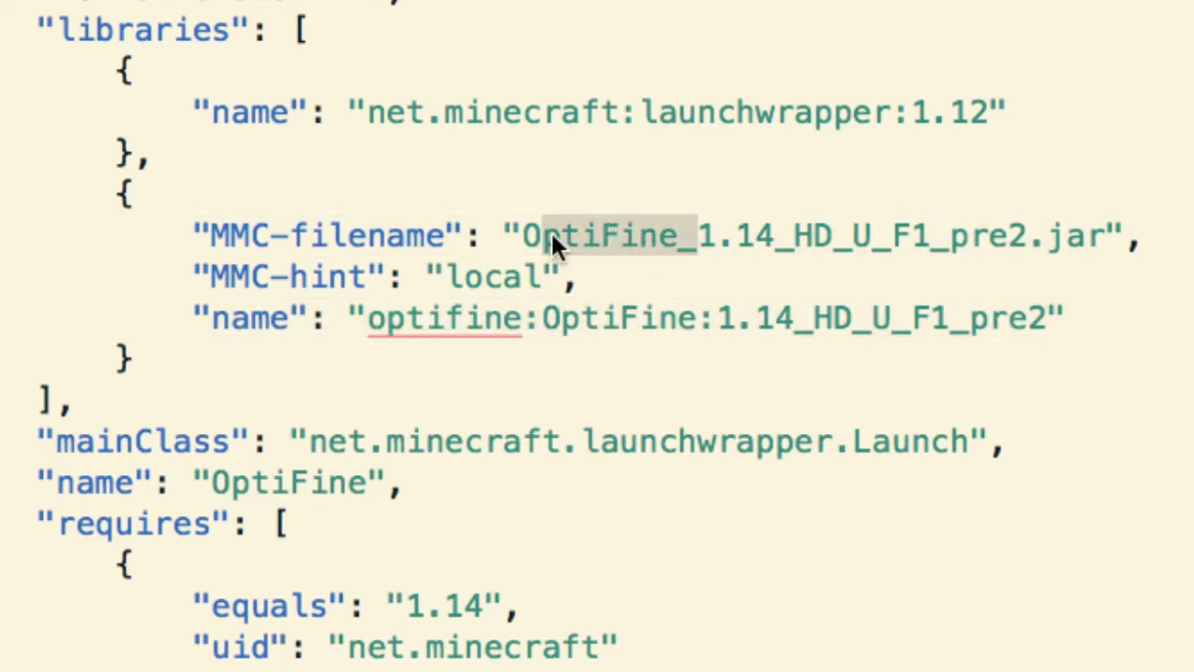
left_click(551, 245)
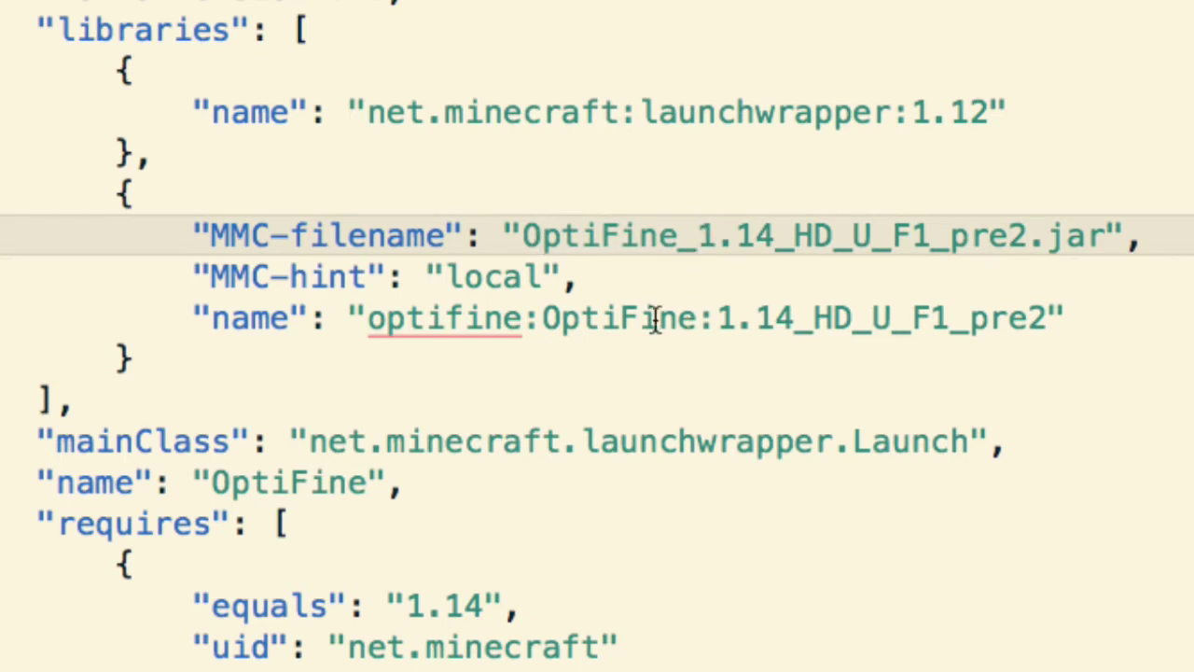
left_click(713, 319)
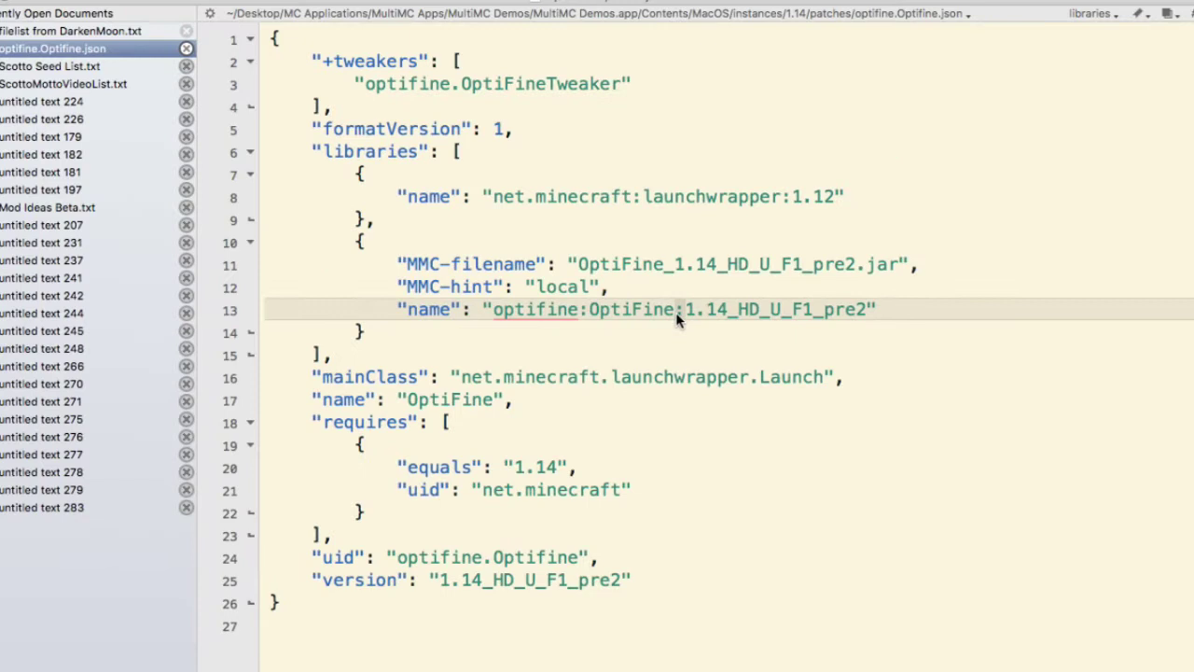
left_click_drag(687, 310, 867, 304)
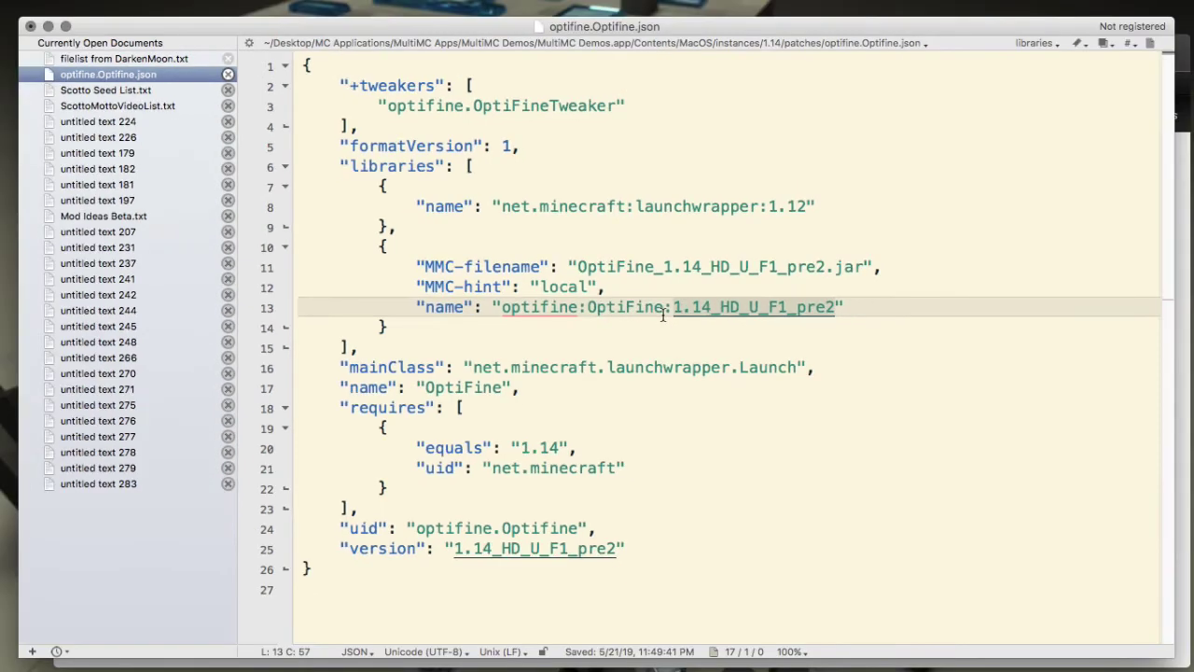
Step: Check the version value against the library name entry and save optifine.Optifine.json
double_click(454, 554)
left_click(687, 425)
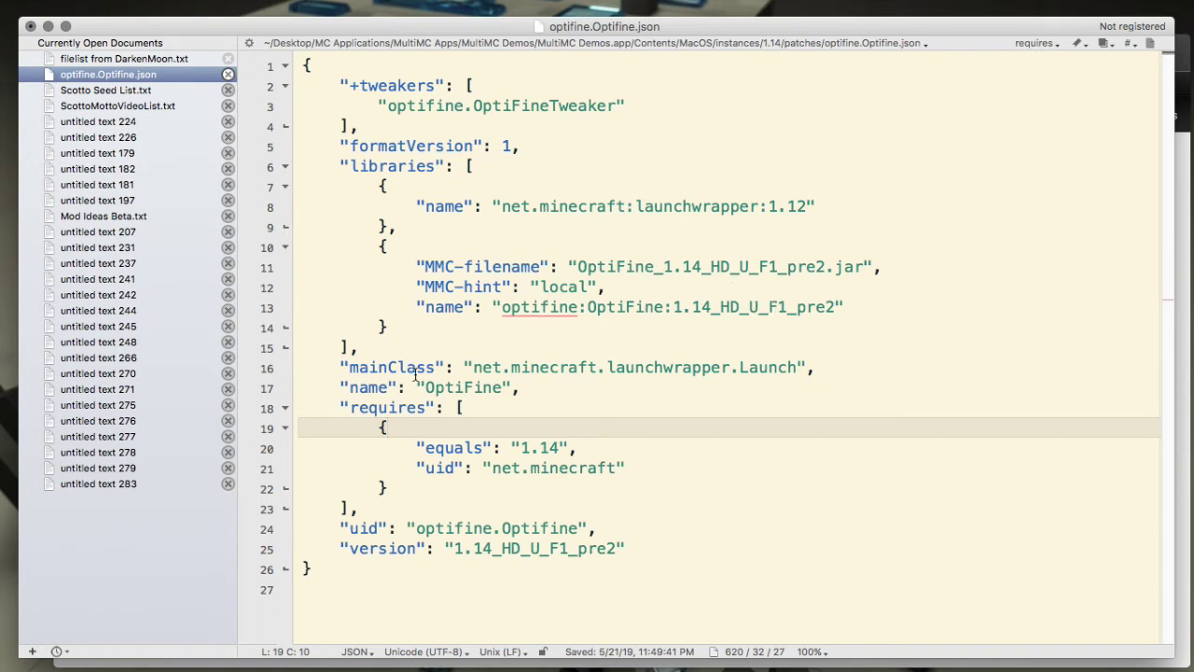
key("super+s")
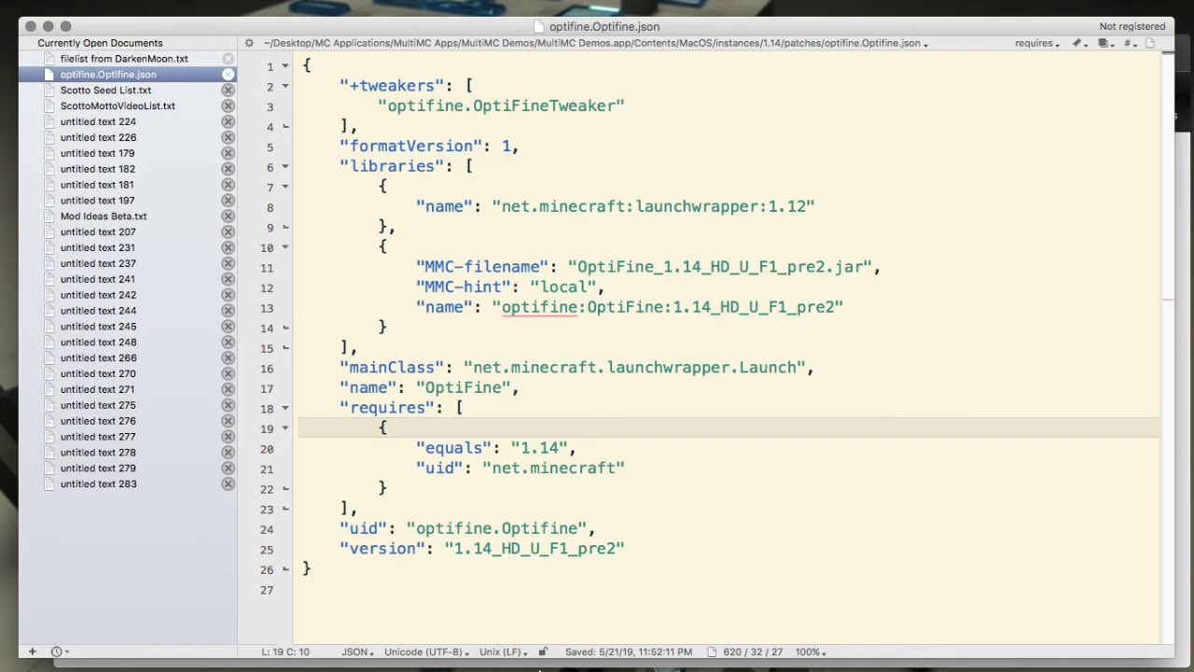
Step: Switch to MultiMC and launch the 1.14 instance with the Optifine component enabled
mouse_move(644, 664)
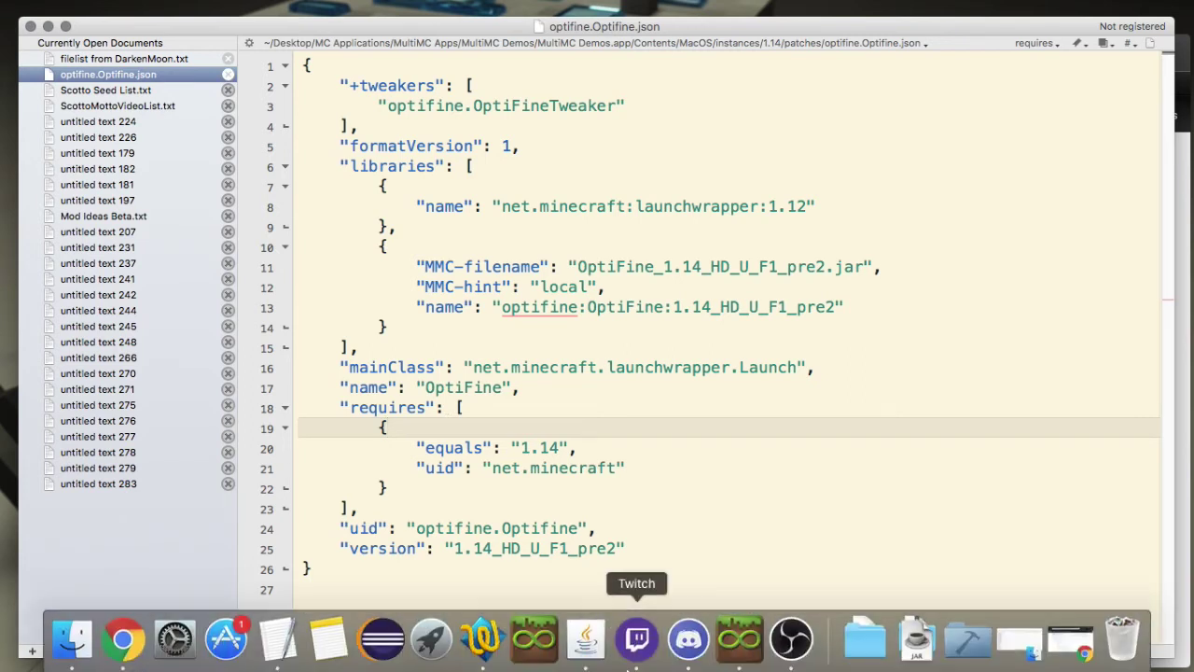
left_click(728, 650)
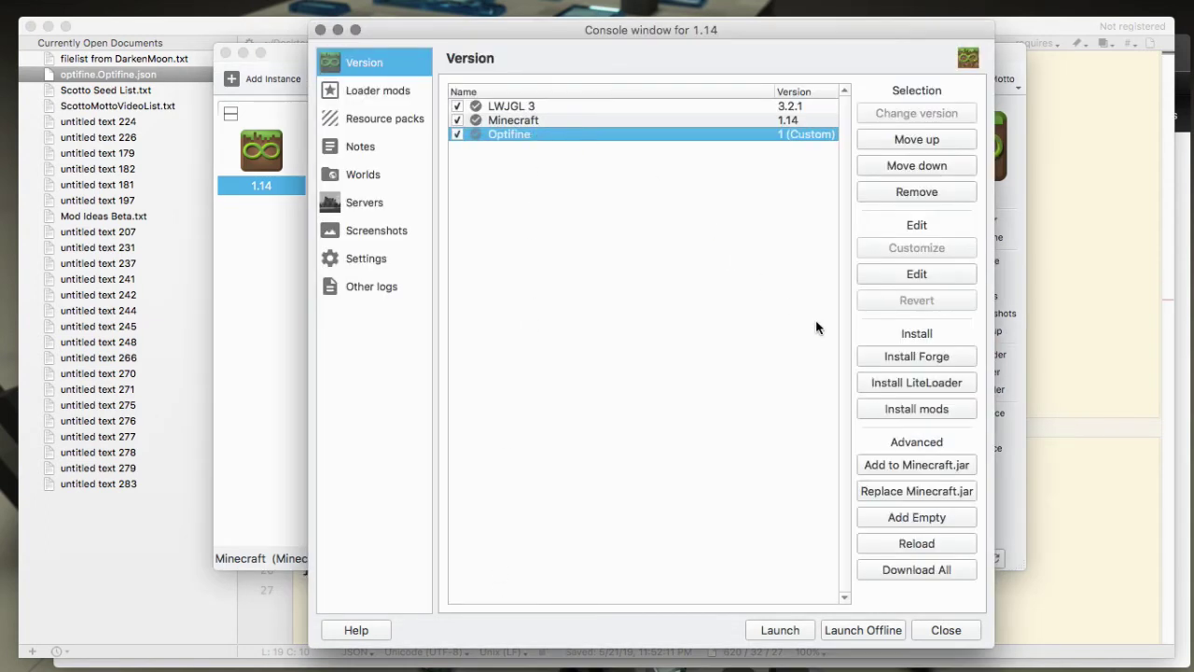
left_click(781, 630)
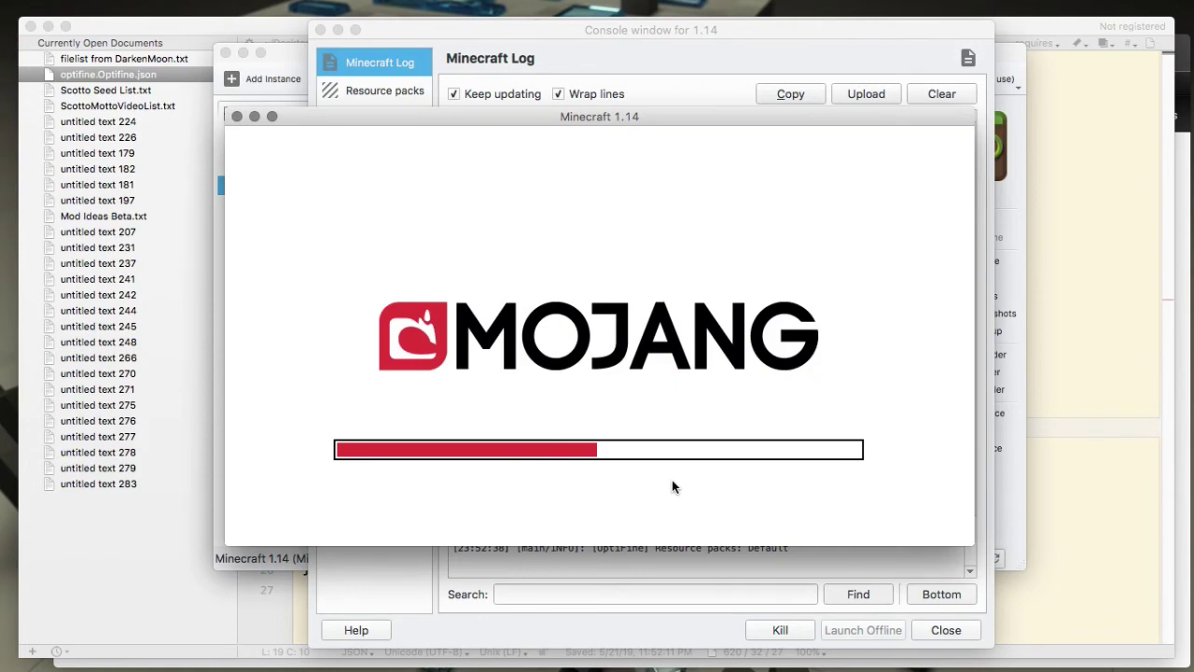
Step: Switch to Chrome and go back from the raw JSON to the optifine.Optifine.json gist page
left_click(158, 616)
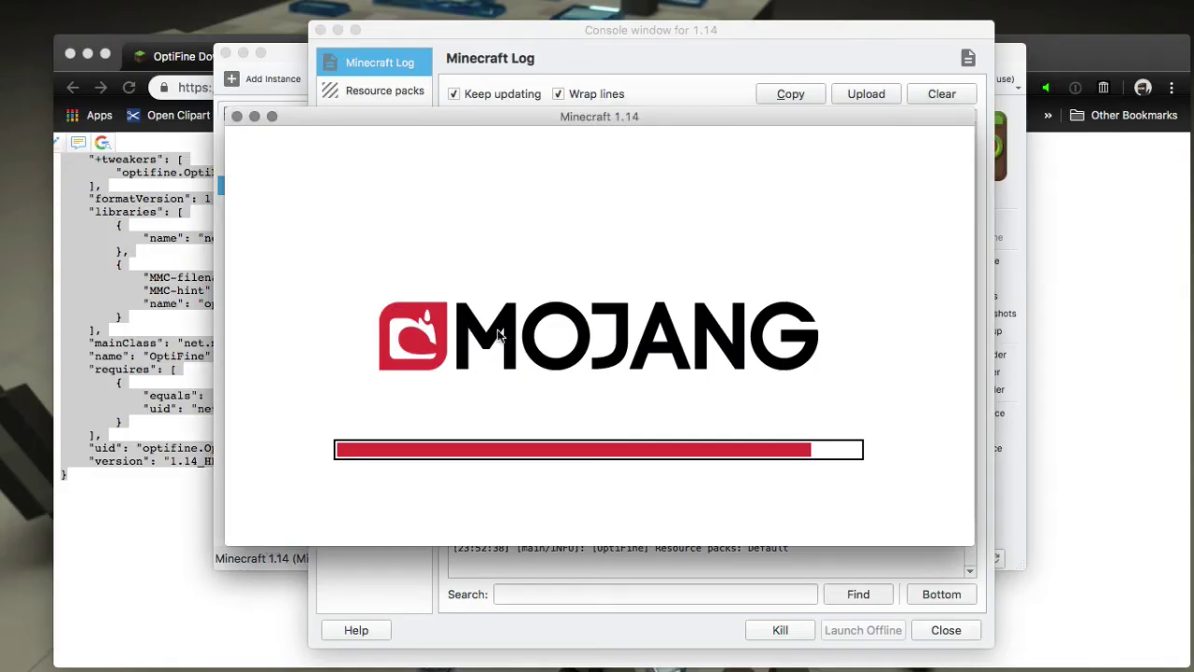
left_click(163, 518)
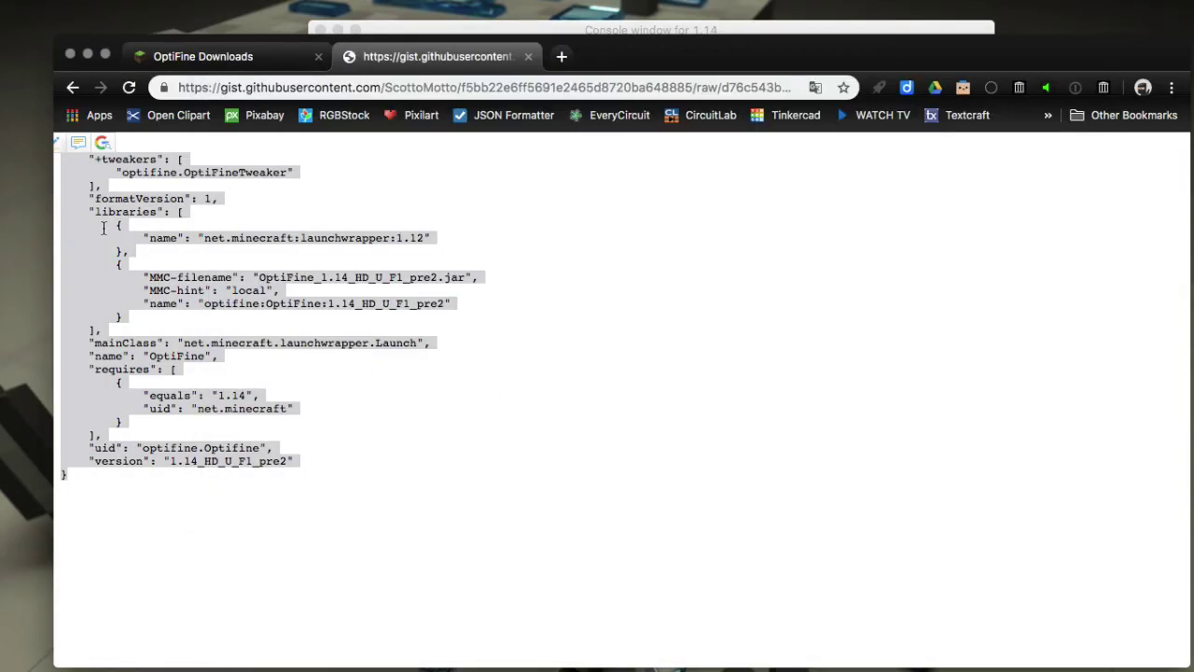
left_click(73, 87)
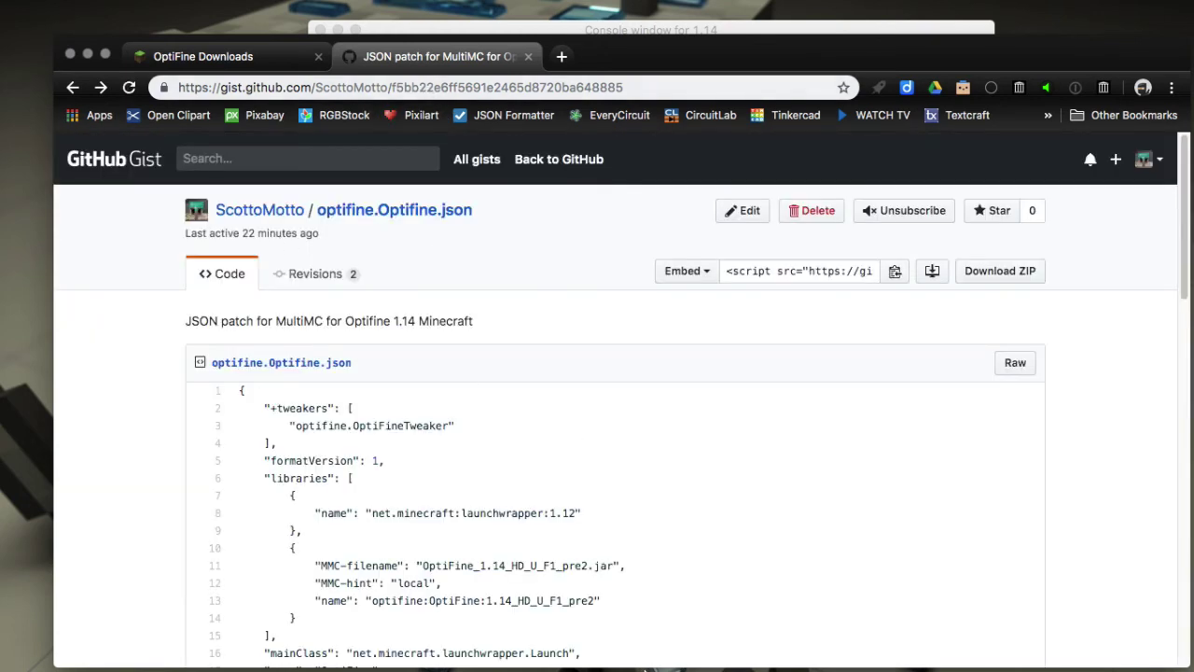
Step: Switch to the running Minecraft 1.14 game and check its video settings for the OptiFine version label and extra options
mouse_move(646, 668)
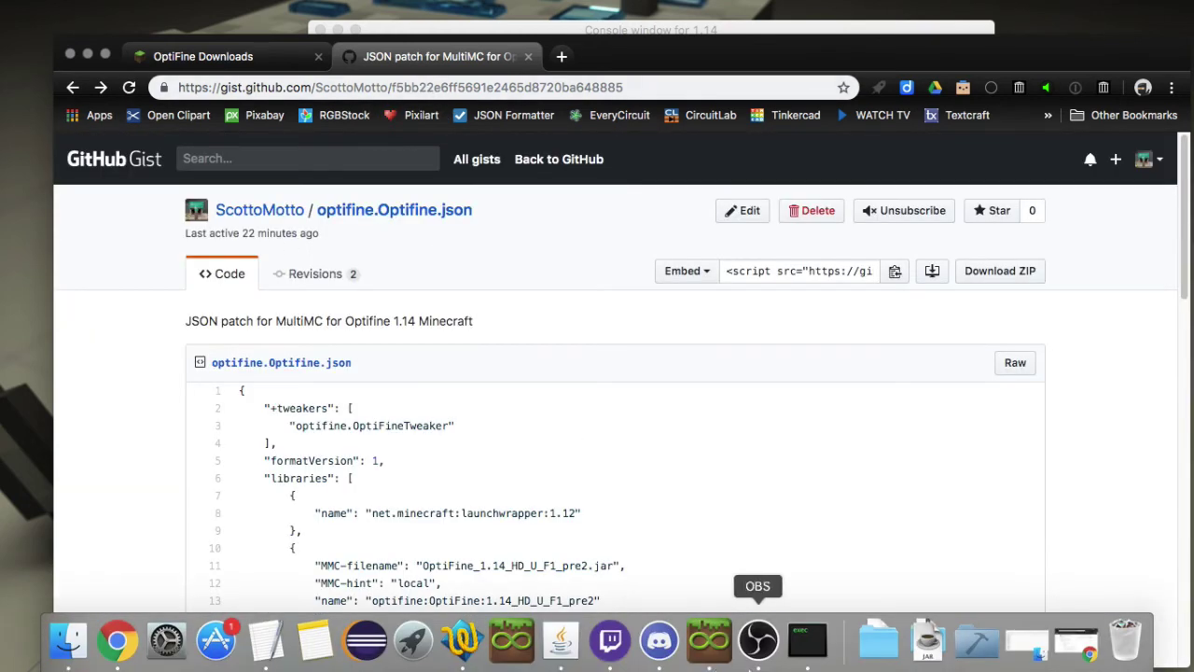
left_click(801, 642)
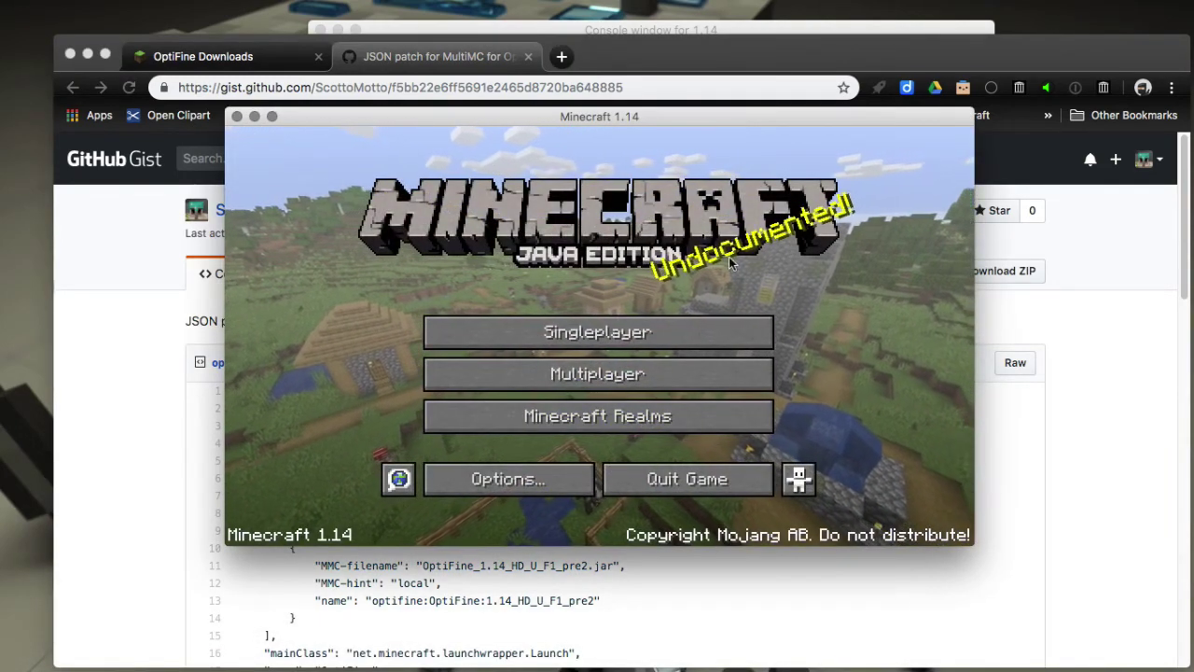
left_click(522, 480)
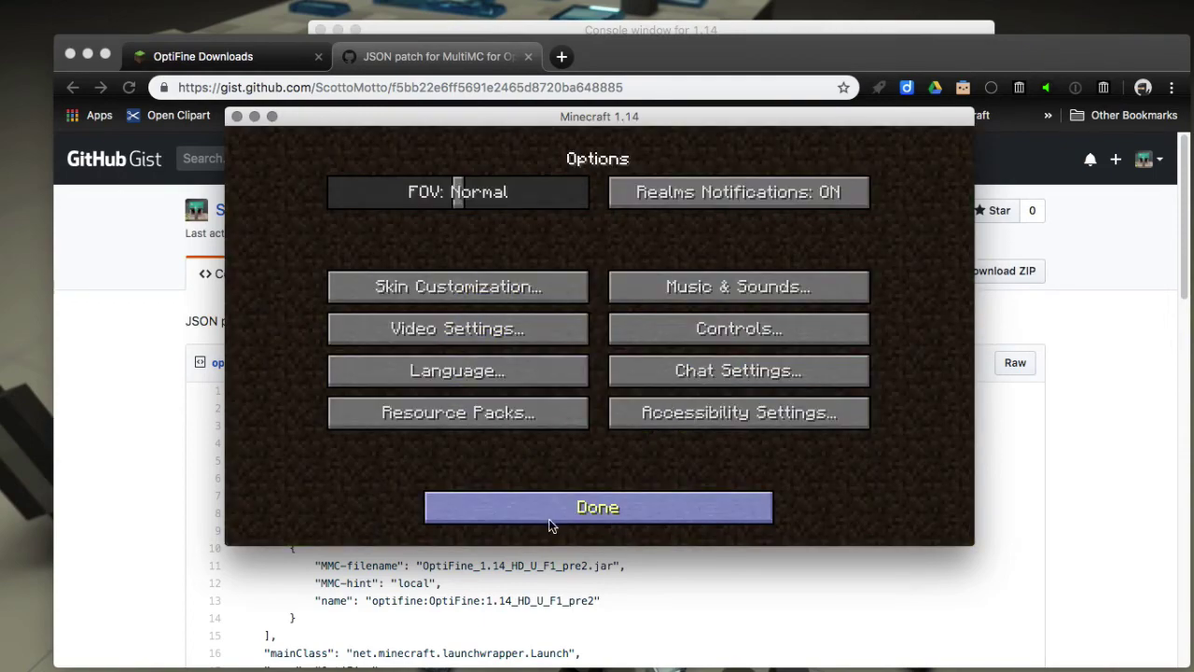
left_click(491, 335)
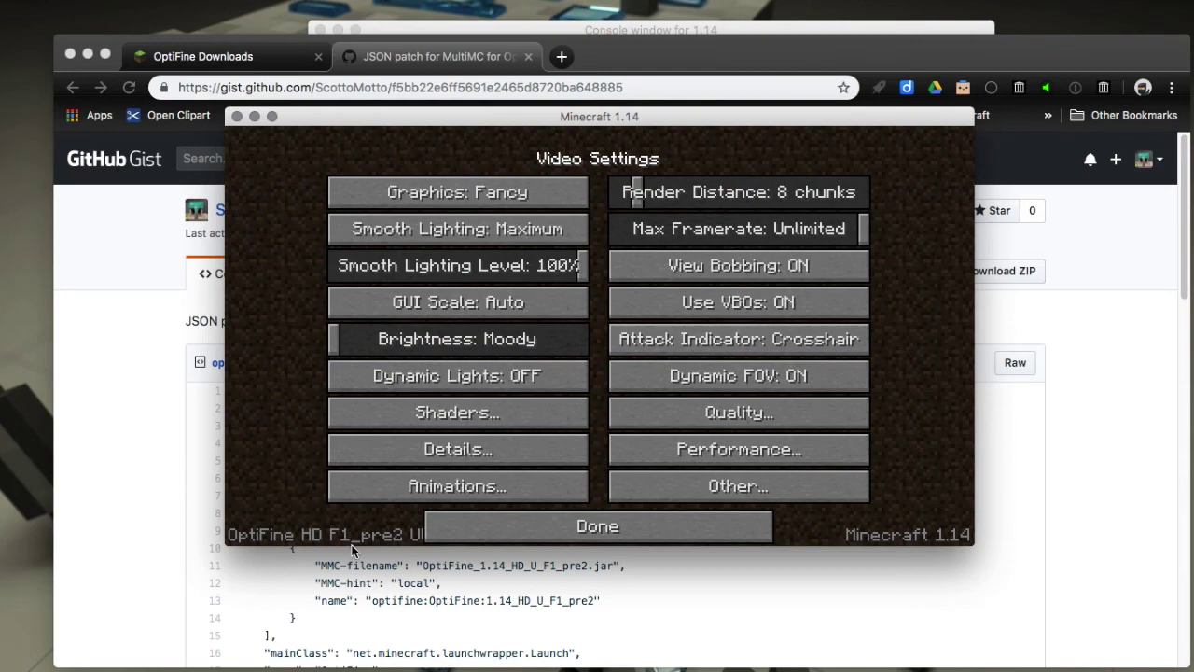
left_click(539, 521)
left_click(569, 509)
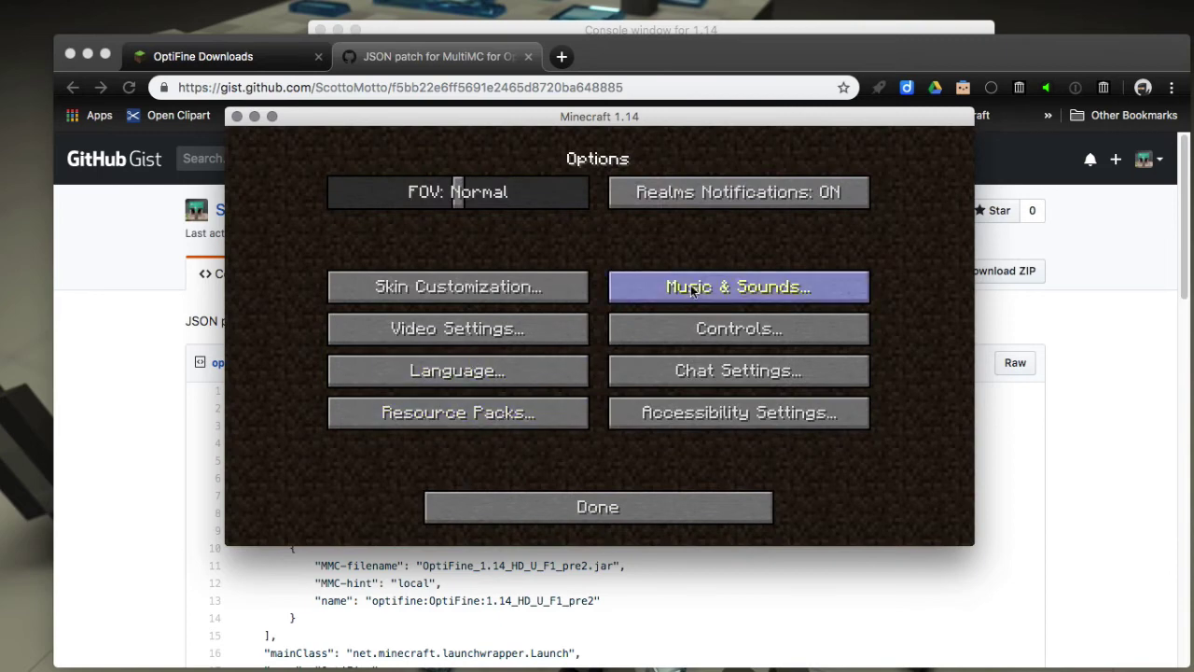
Step: Turn the game's music volume down to OFF and return to the options screen
left_click(728, 286)
left_click_drag(421, 244, 189, 252)
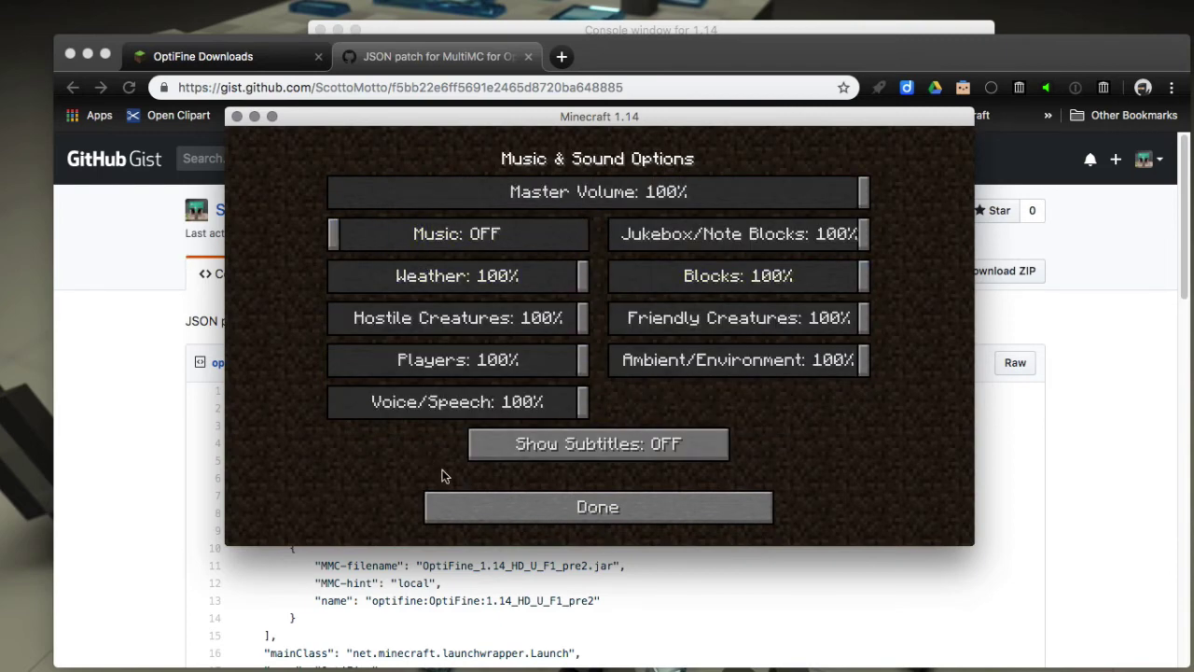
left_click(463, 496)
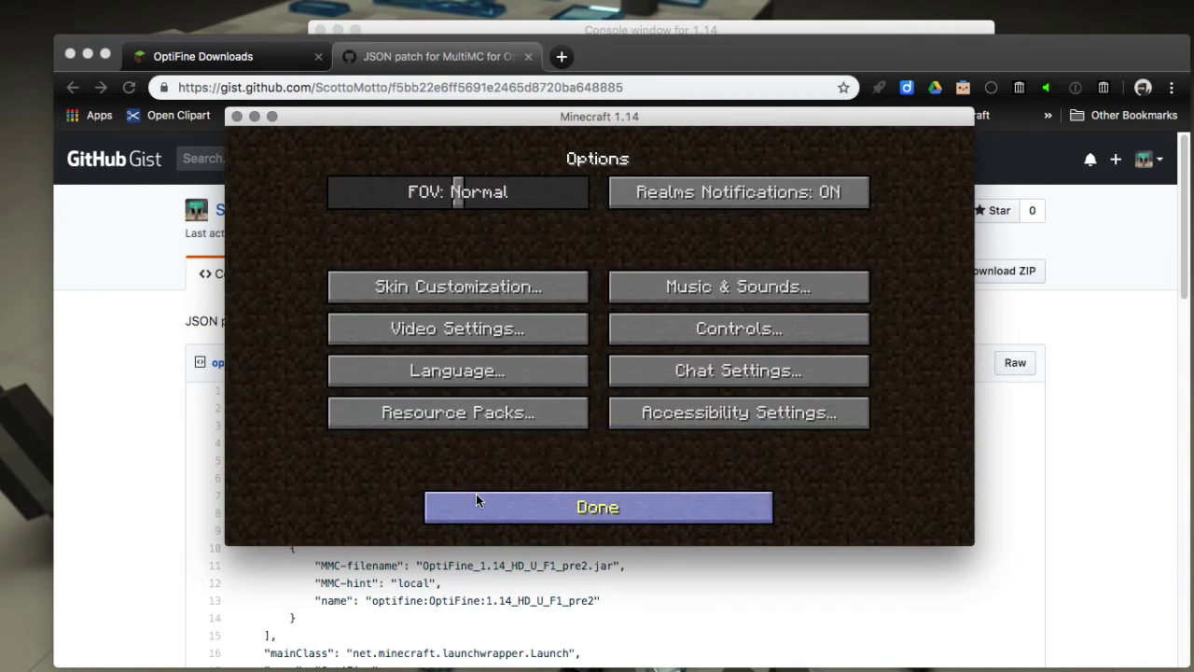
Step: View the video settings in full screen to read the whole OptiFine label, and quit the game
left_click(459, 337)
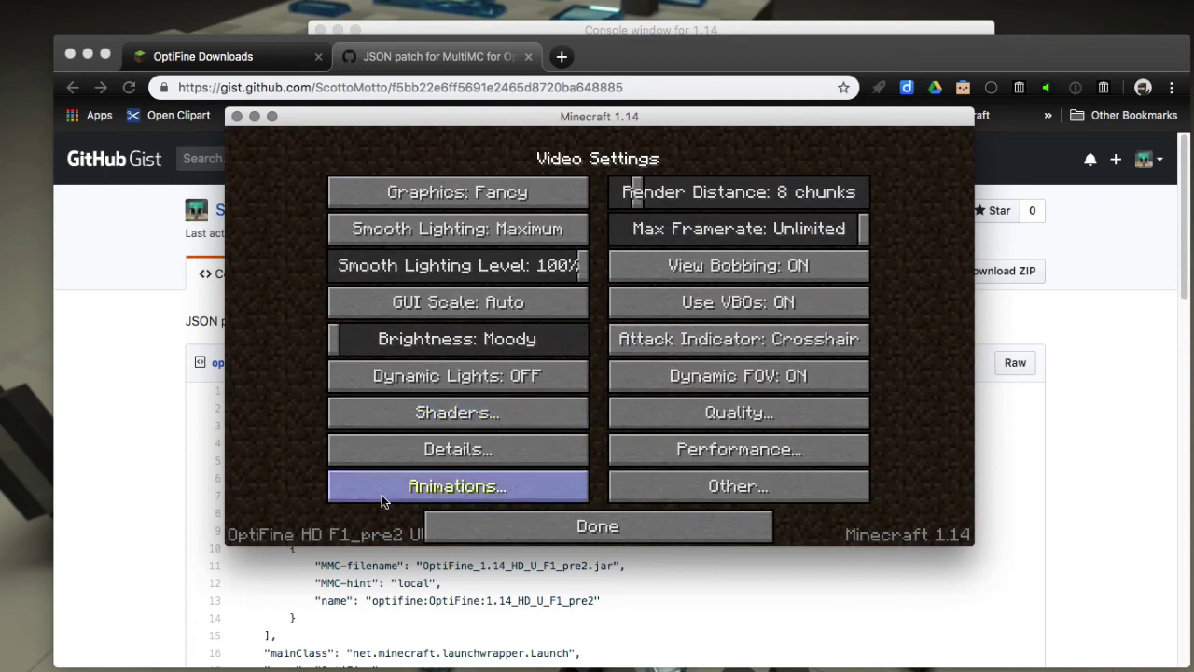
key("F11")
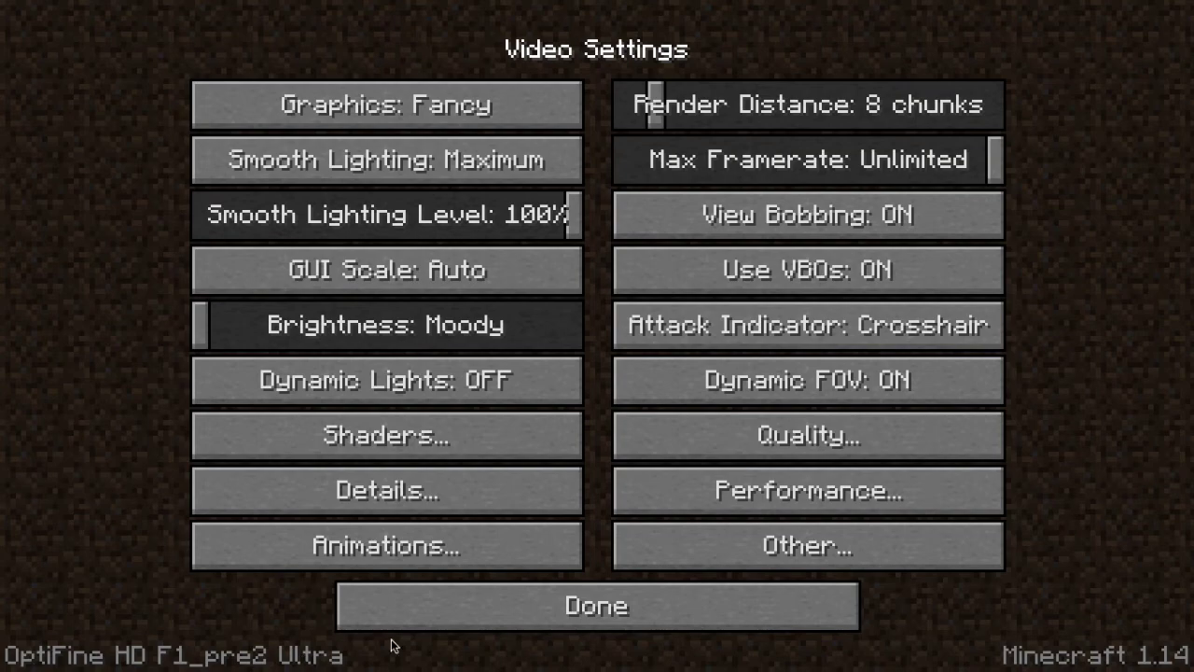
left_click(476, 623)
left_click(616, 598)
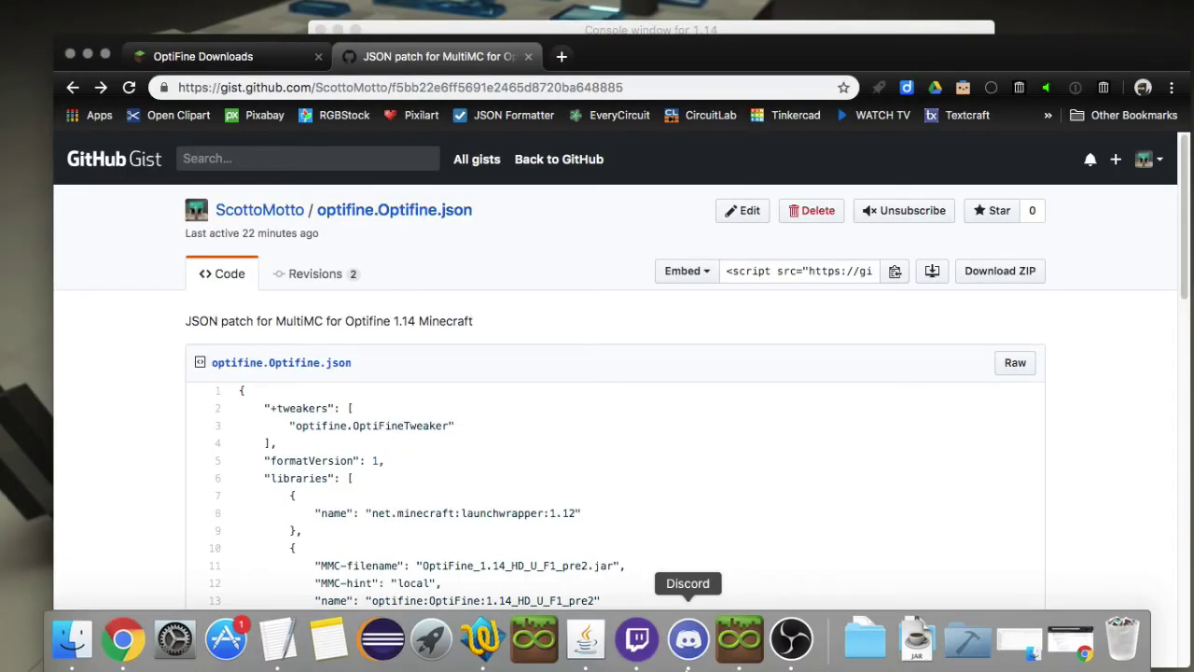
Step: Switch to the MultiMC console window and inspect the OptiFine entry in the instance's version list
left_click(718, 660)
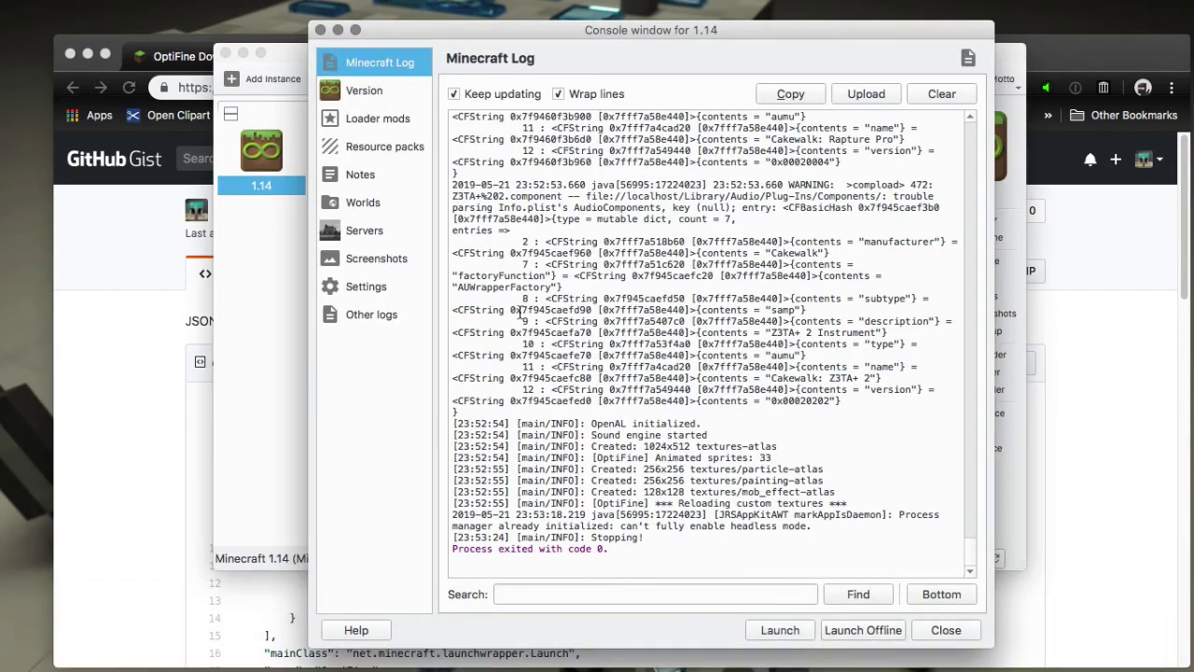
left_click(377, 90)
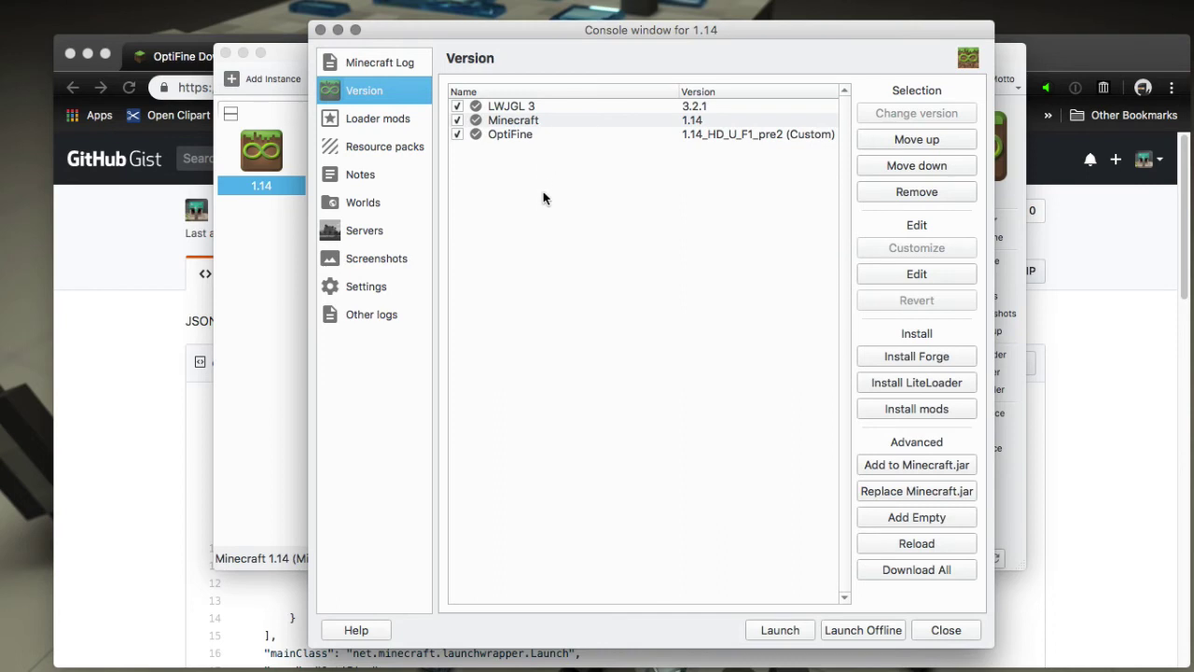
left_click(520, 133)
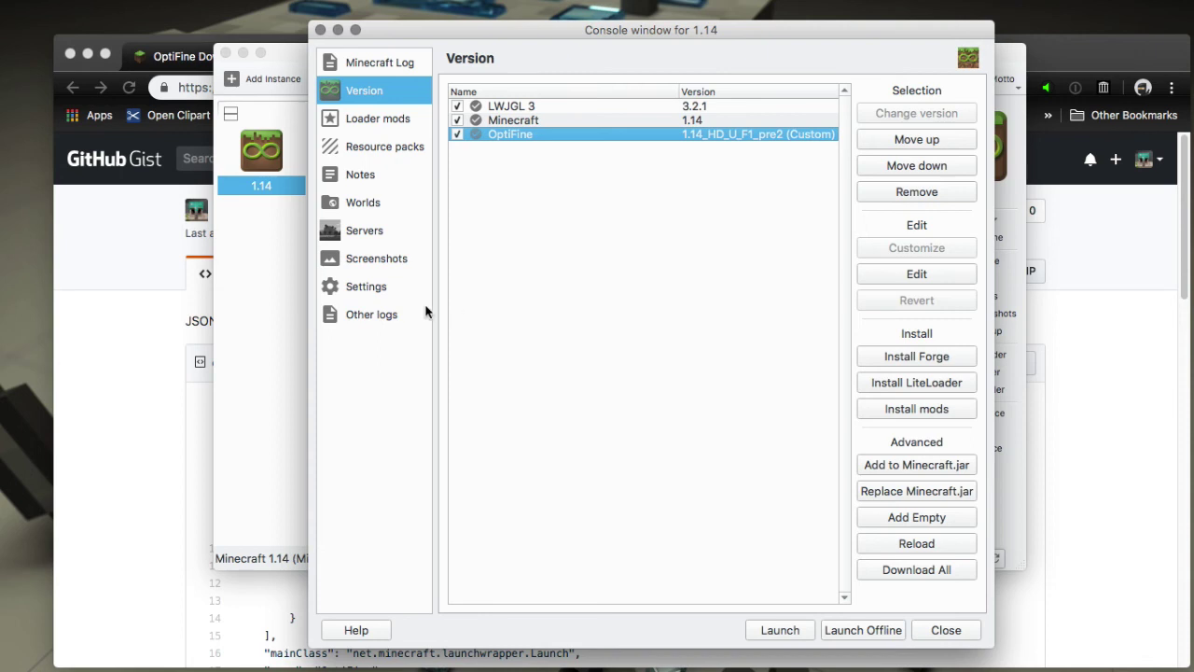
Step: Switch to Chrome and look over the optifine.Optifine.json gist page, including its JSON content and owner heading
left_click(123, 370)
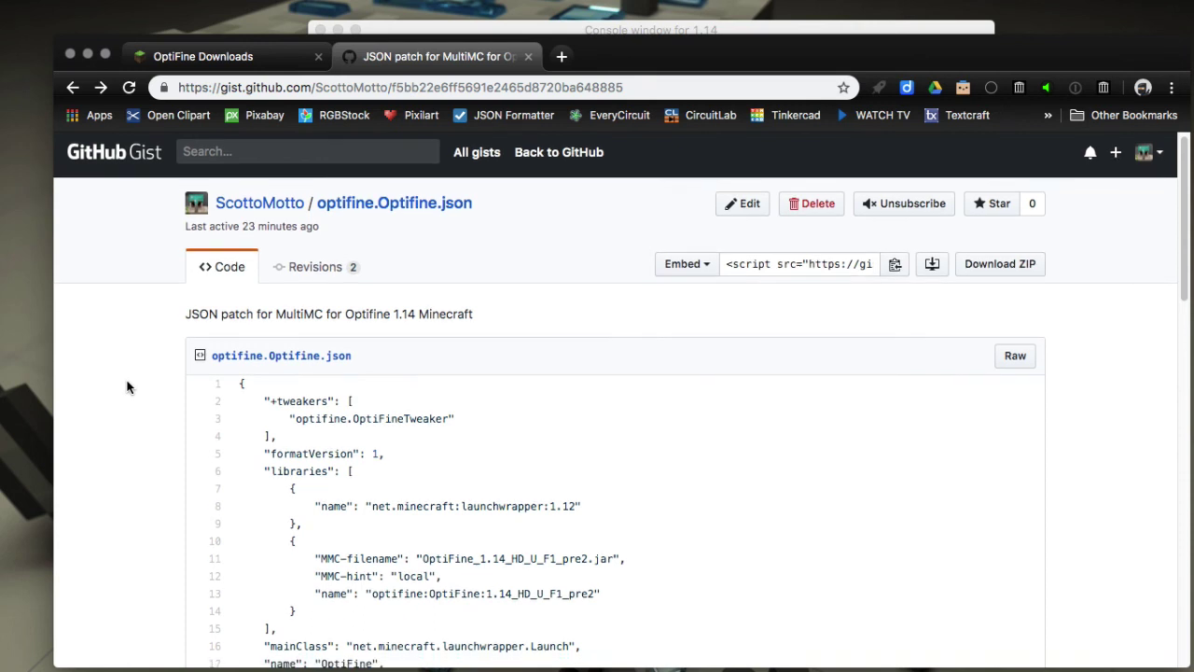
scroll(128, 386, "down", 1)
scroll(128, 386, "down", 1)
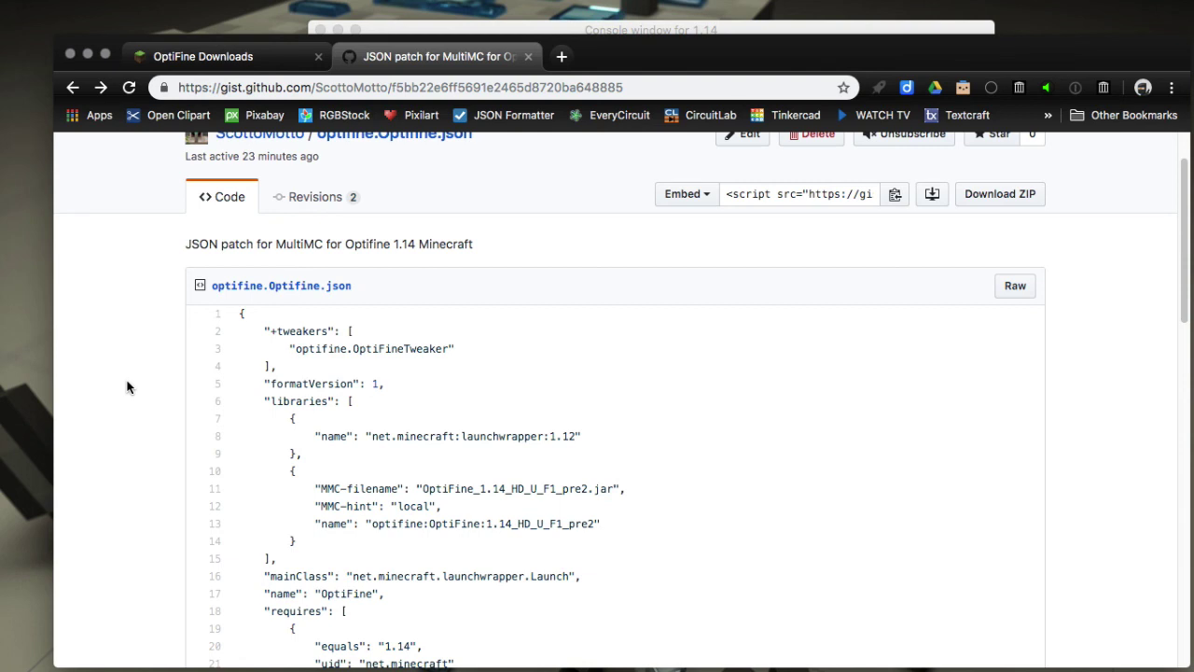
scroll(128, 386, "up", 3)
mouse_move(266, 216)
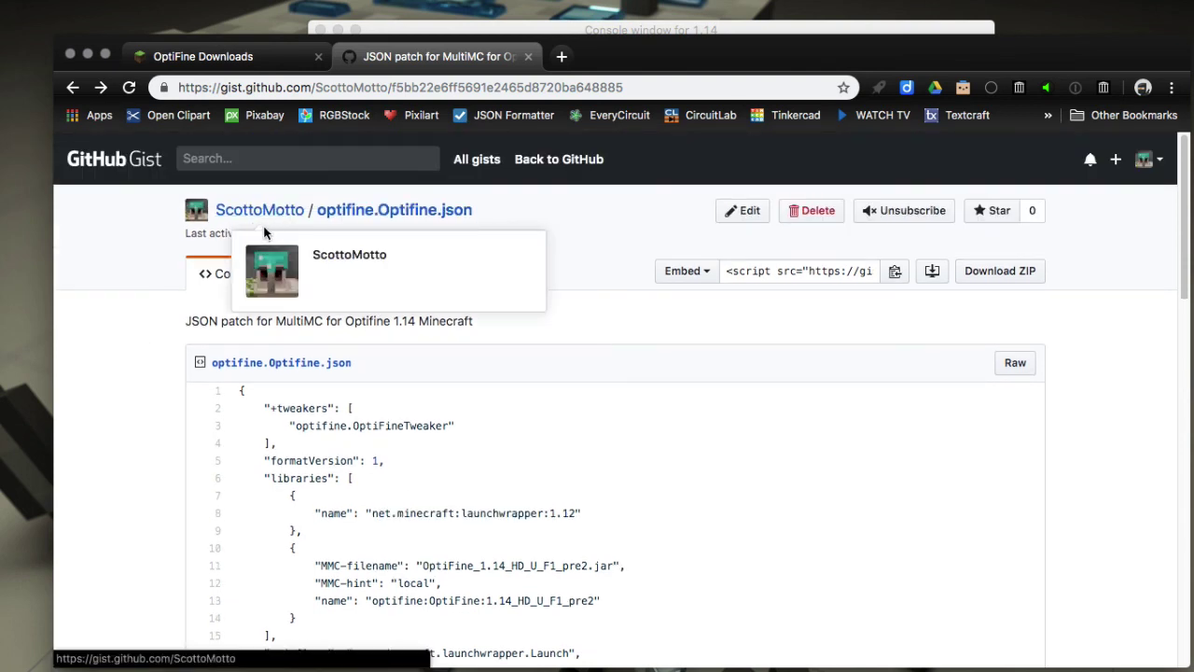